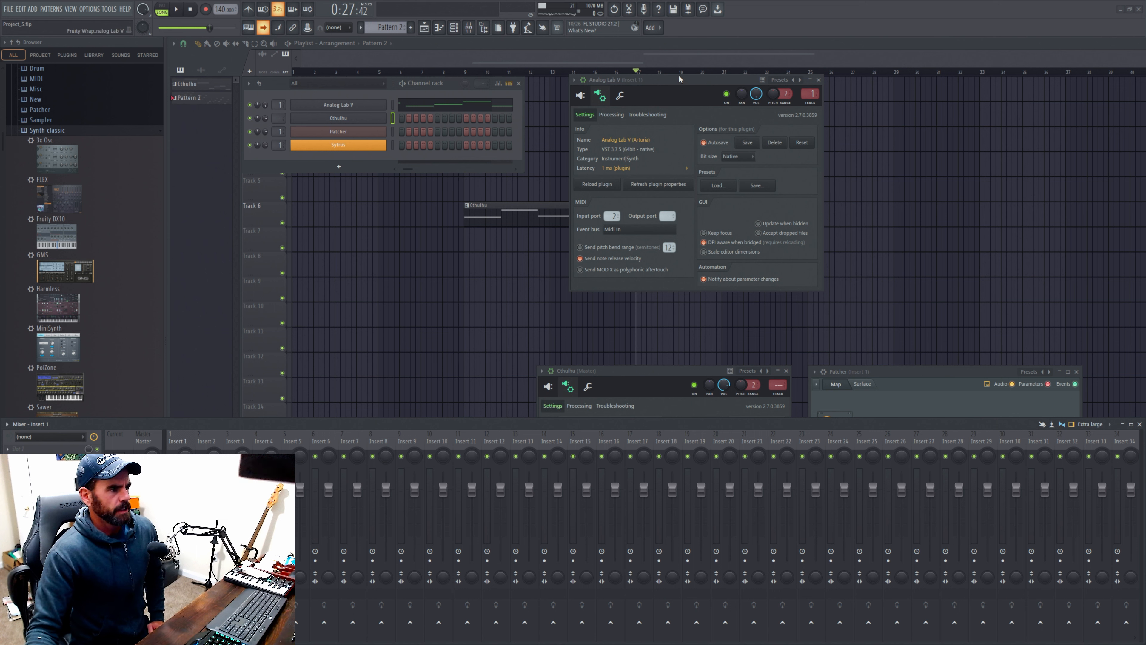
# Step: Examine the Analog Lab V instrument interface, its detailed settings and its wrapper settings with the MIDI input port
pyautogui.moveTo(679, 79); pyautogui.dragTo(854, 96)
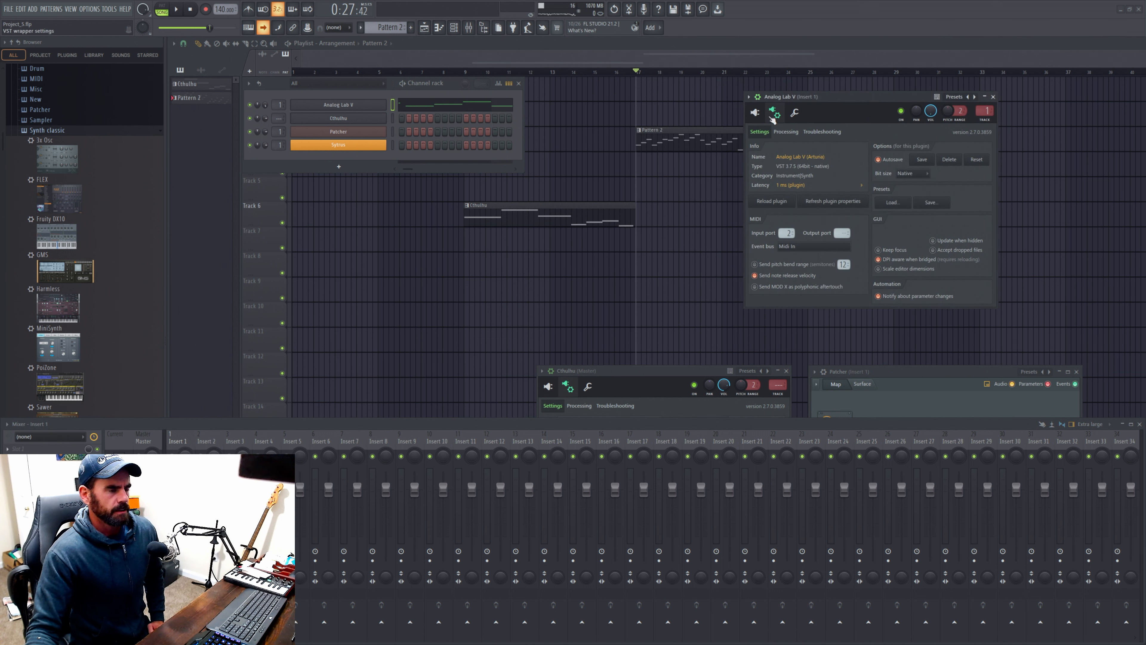
pyautogui.click(762, 114)
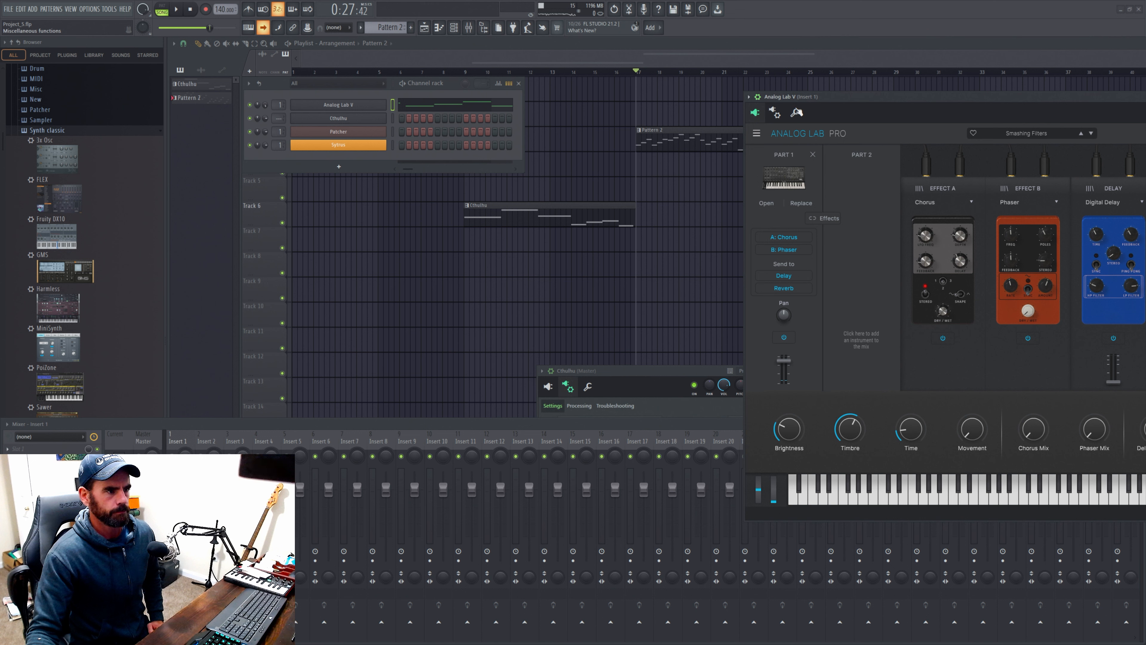
pyautogui.click(776, 114)
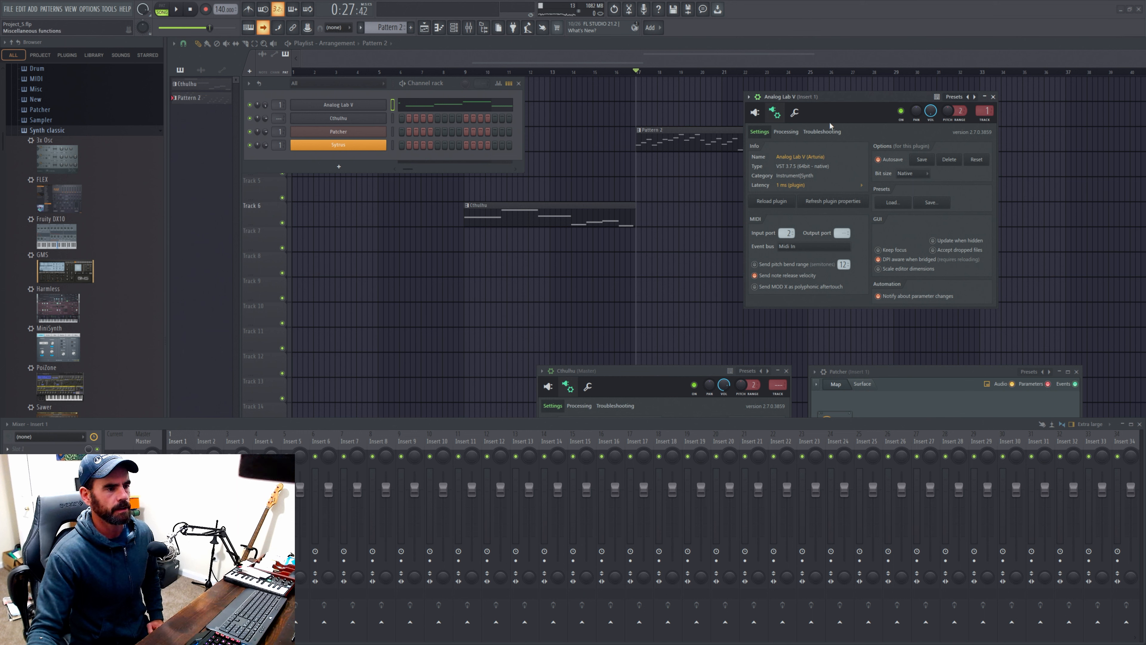
pyautogui.click(795, 113)
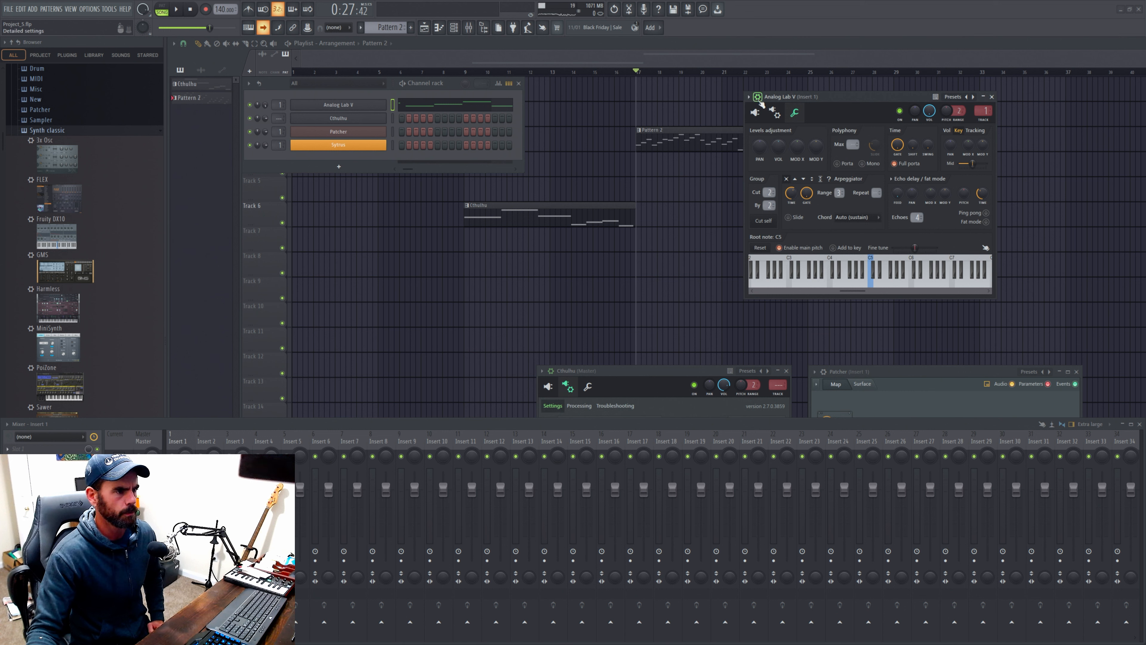
pyautogui.click(776, 113)
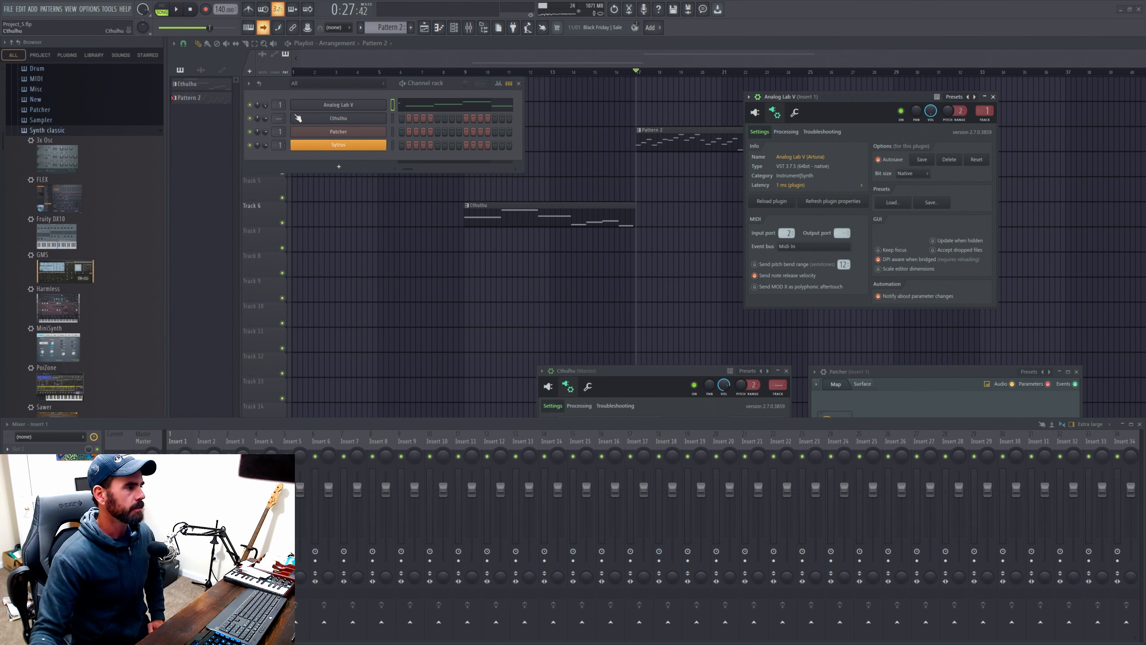
# Step: Open the Cthulhu channel's plugin window and move it clear of the channel rack to examine its MIDI output port
pyautogui.click(362, 120)
pyautogui.click(361, 120)
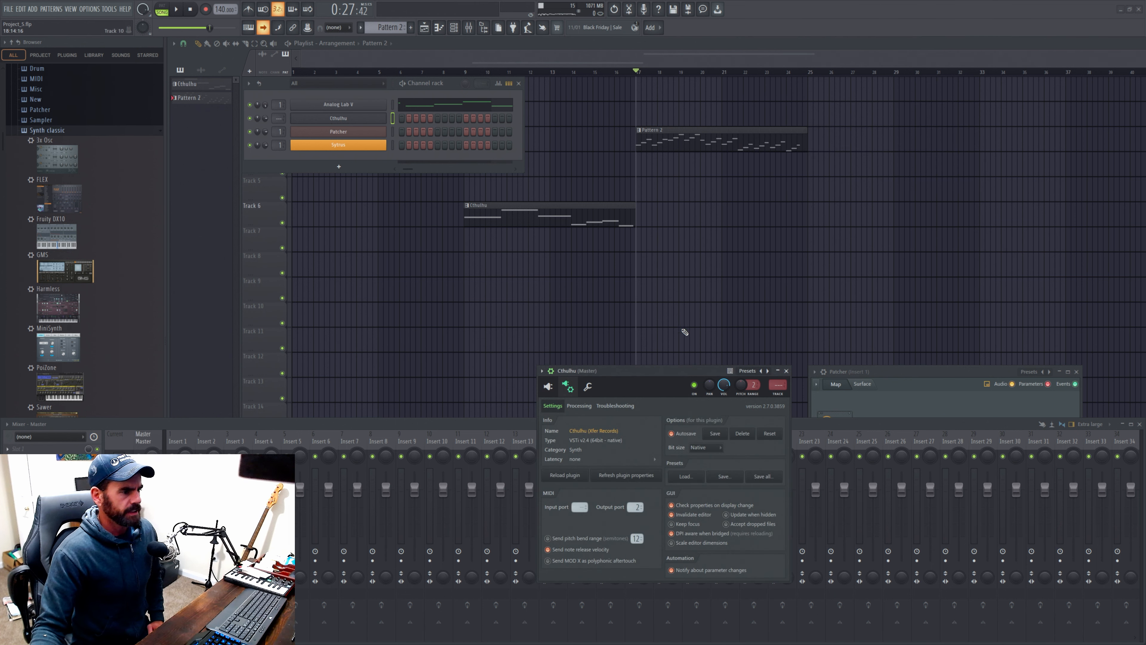
pyautogui.moveTo(684, 371); pyautogui.dragTo(511, 213)
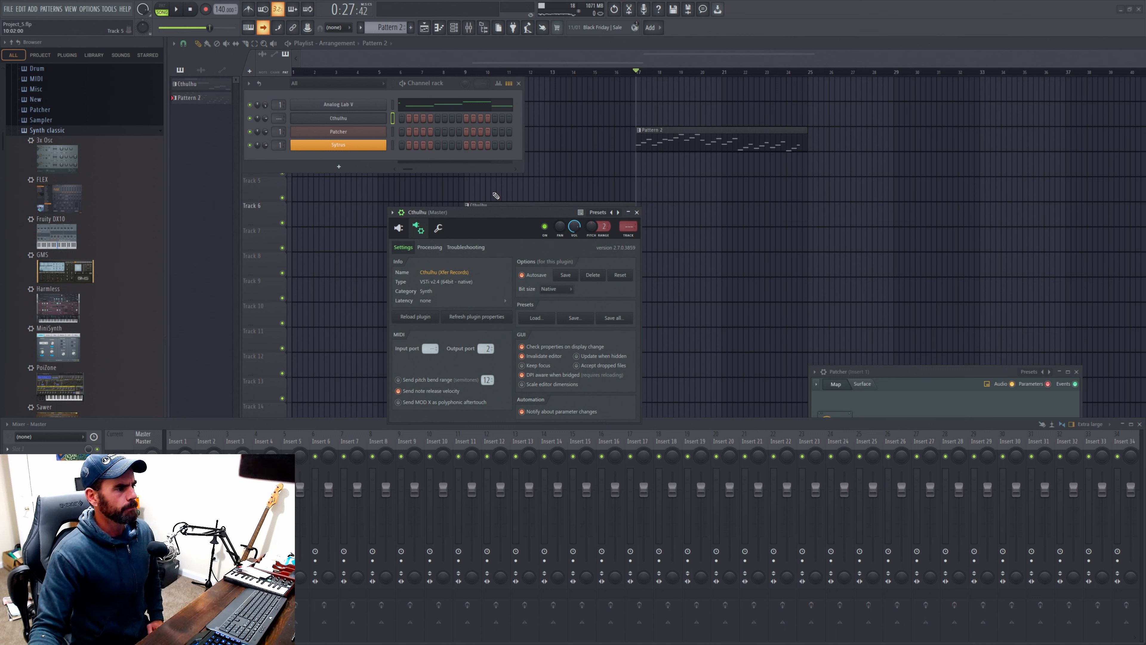
pyautogui.moveTo(490, 211); pyautogui.dragTo(568, 246)
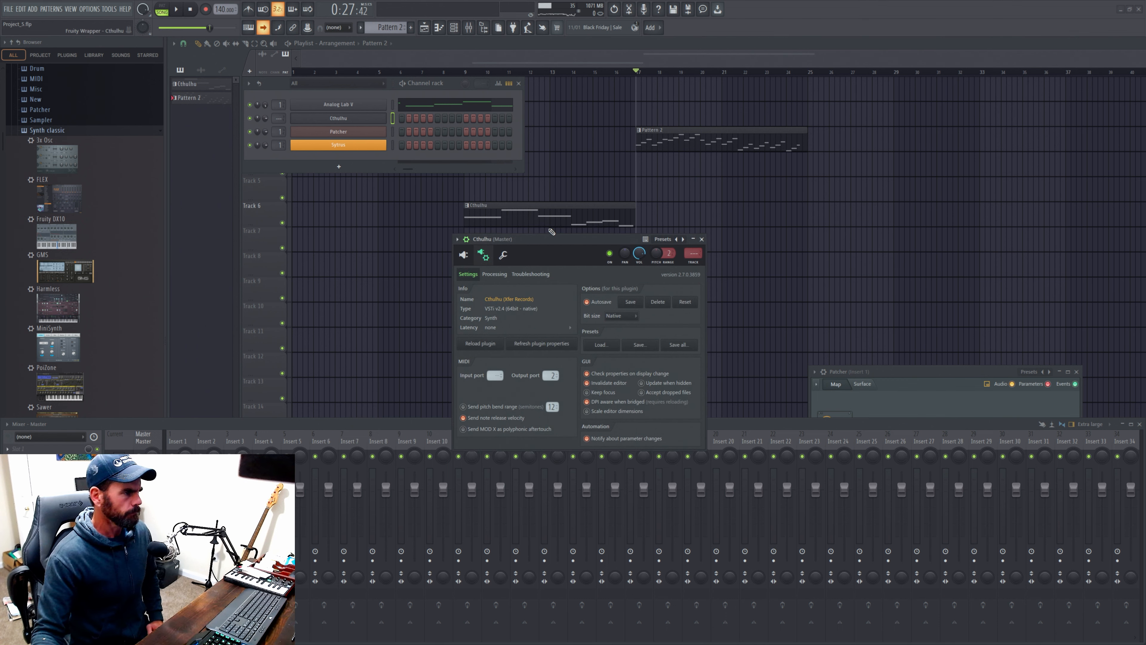
# Step: Open the Cthulhu pattern from the playlist in the piano roll, delete all its notes and clear the time selection
pyautogui.click(525, 207)
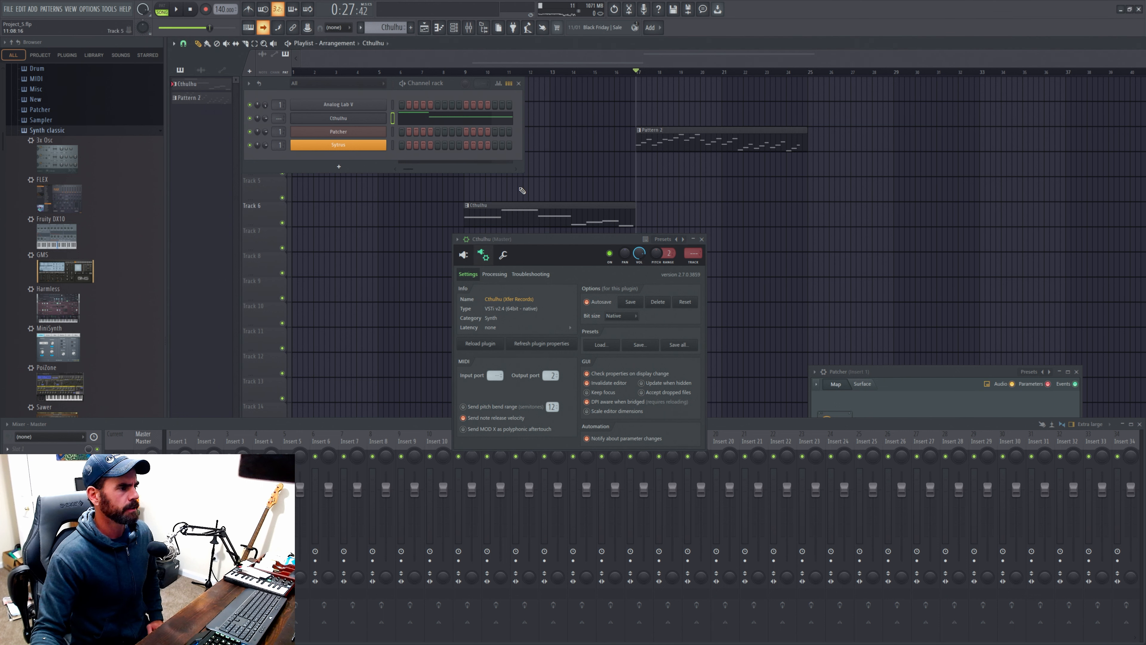
pyautogui.doubleClick(528, 210)
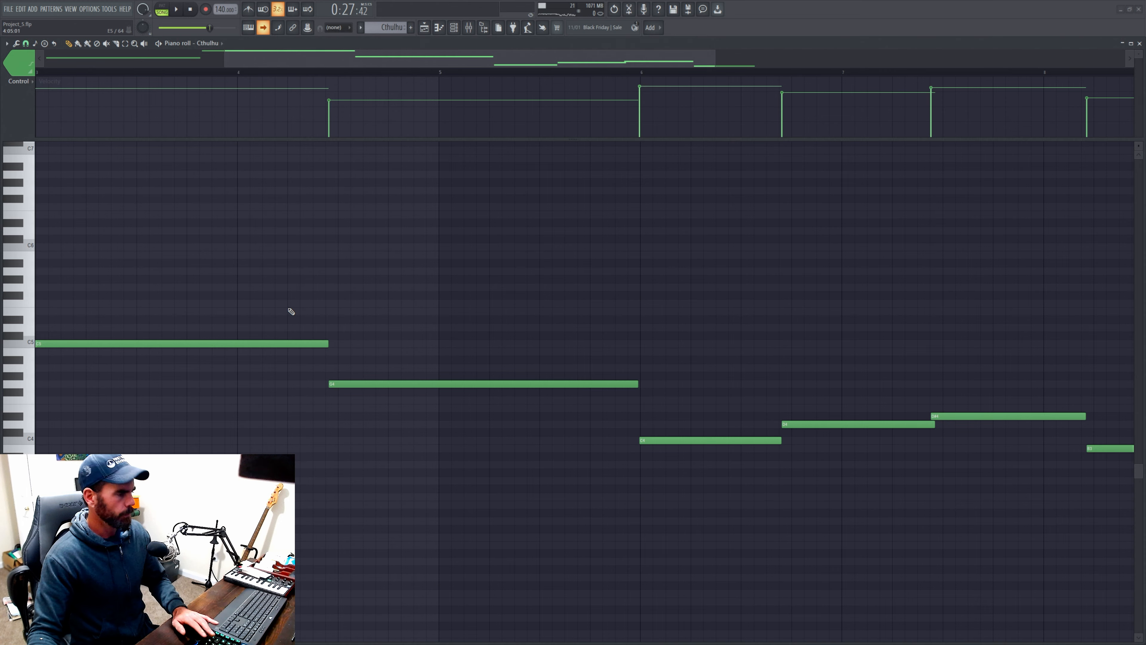
pyautogui.click(318, 337)
pyautogui.hotkey('ctrl', 'a')
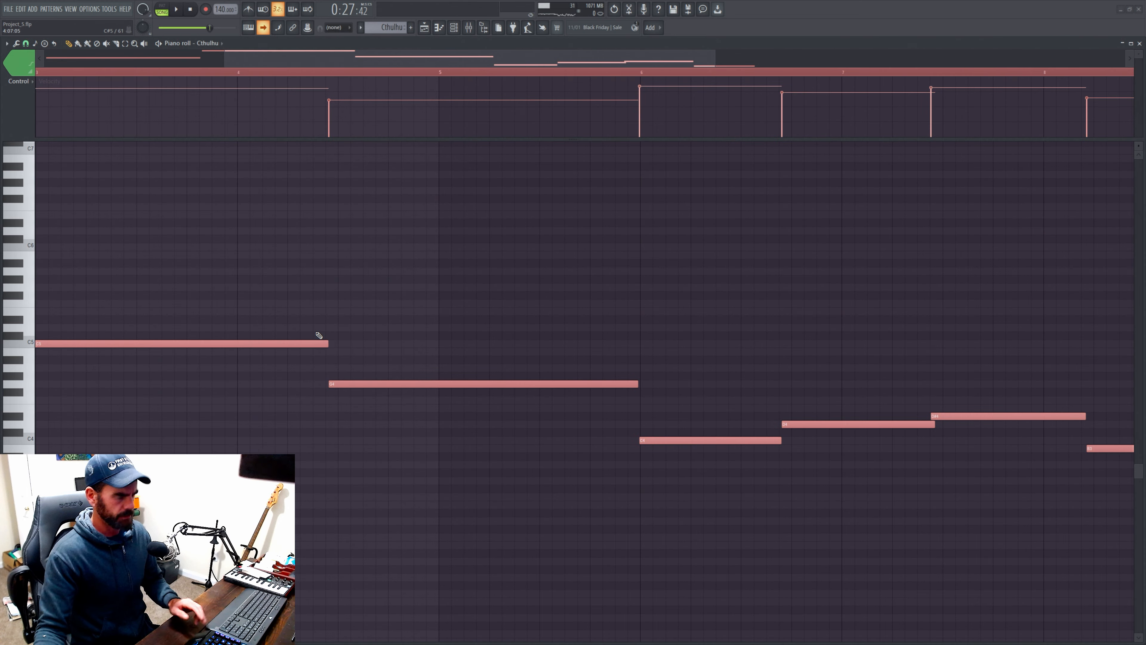
pyautogui.press('Delete')
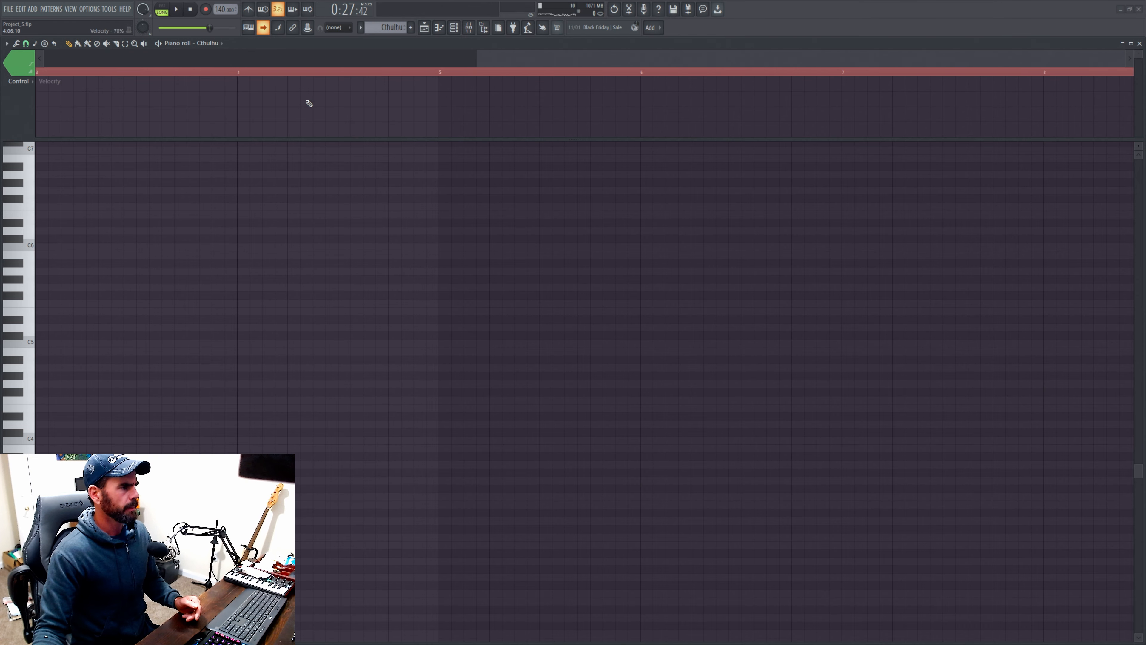
pyautogui.scroll(2, 336, 63)
pyautogui.doubleClick(338, 72)
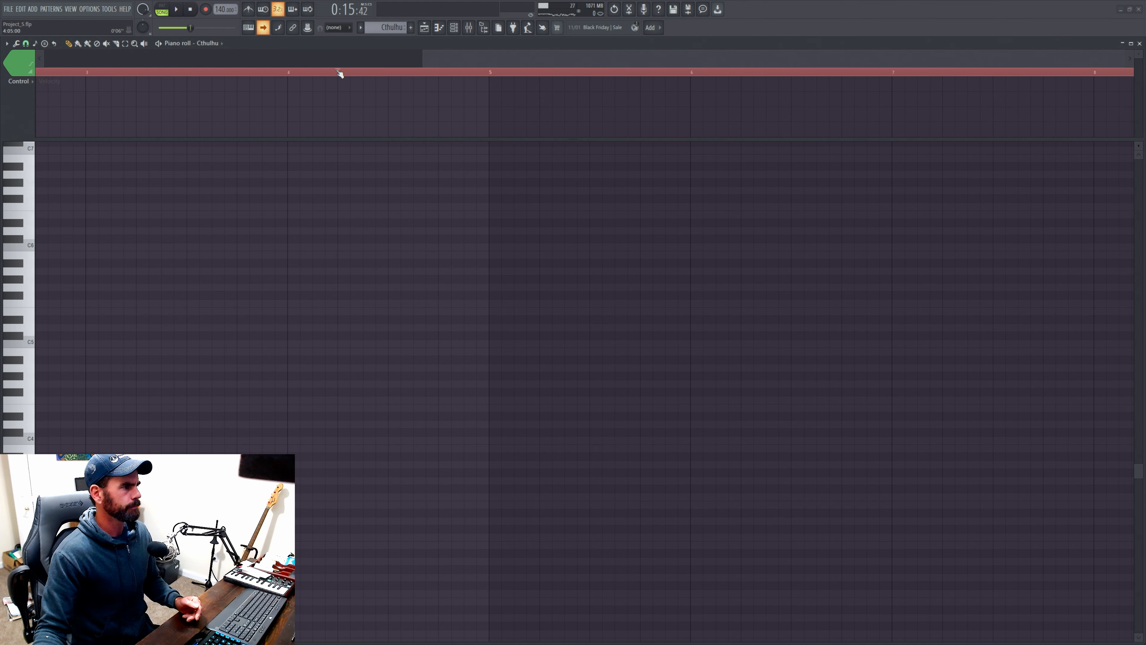
pyautogui.moveTo(488, 59); pyautogui.dragTo(85, 61)
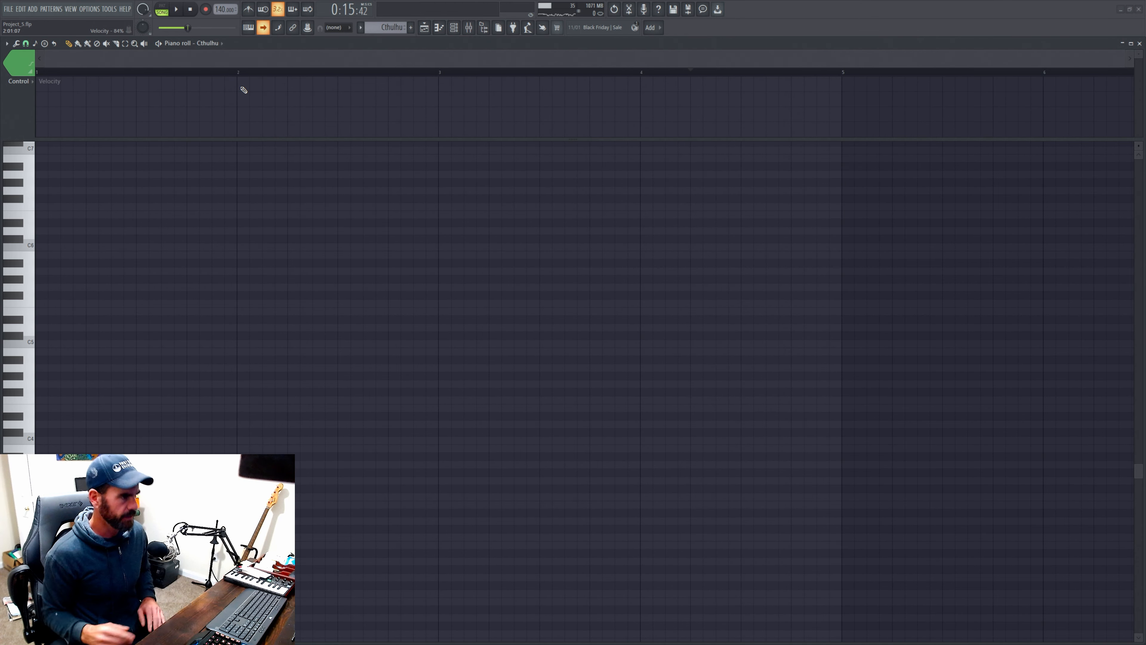
# Step: With the Cthulhu channel selected, record a new four-note part into the Cthulhu pattern using notes and automation recording
pyautogui.press('F7')
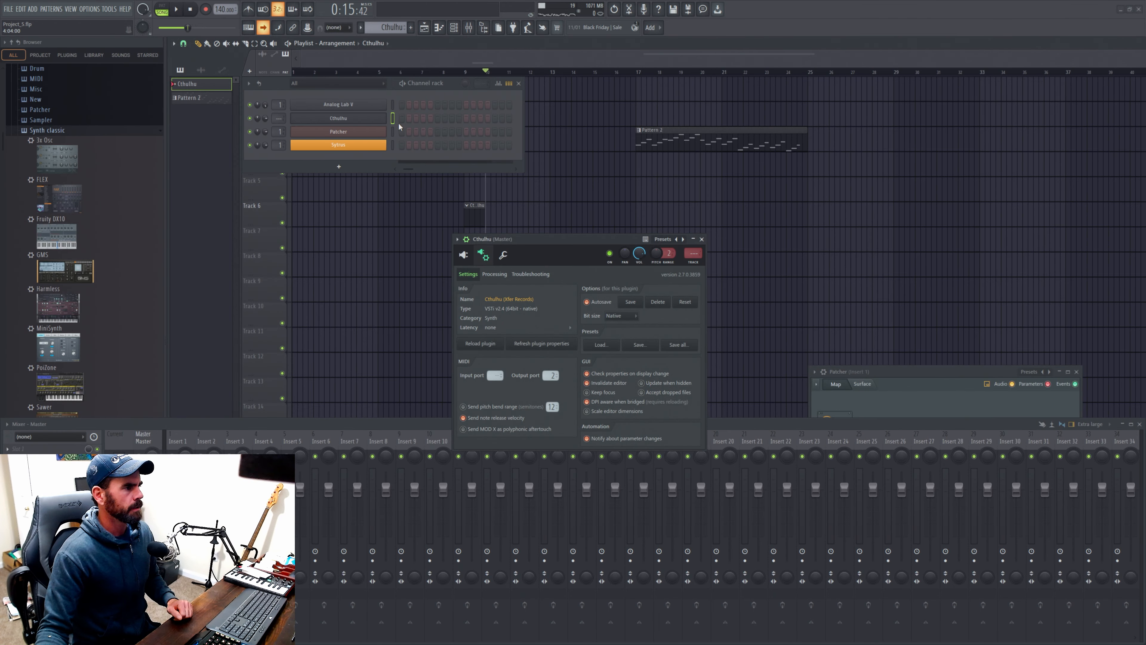
pyautogui.click(394, 131)
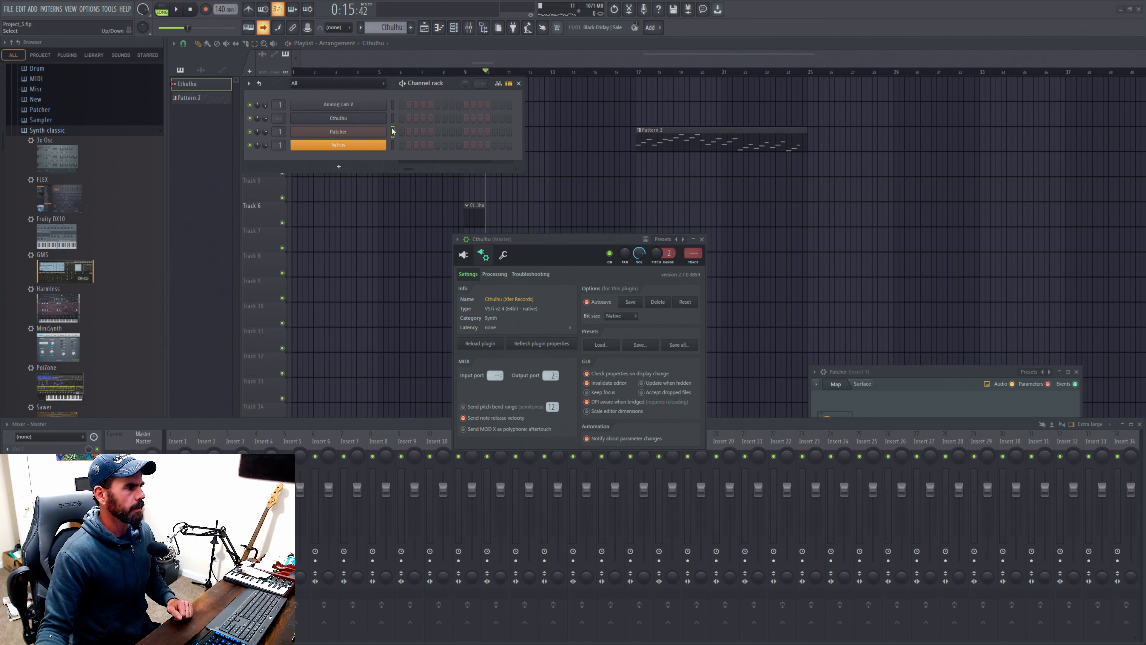
pyautogui.click(393, 118)
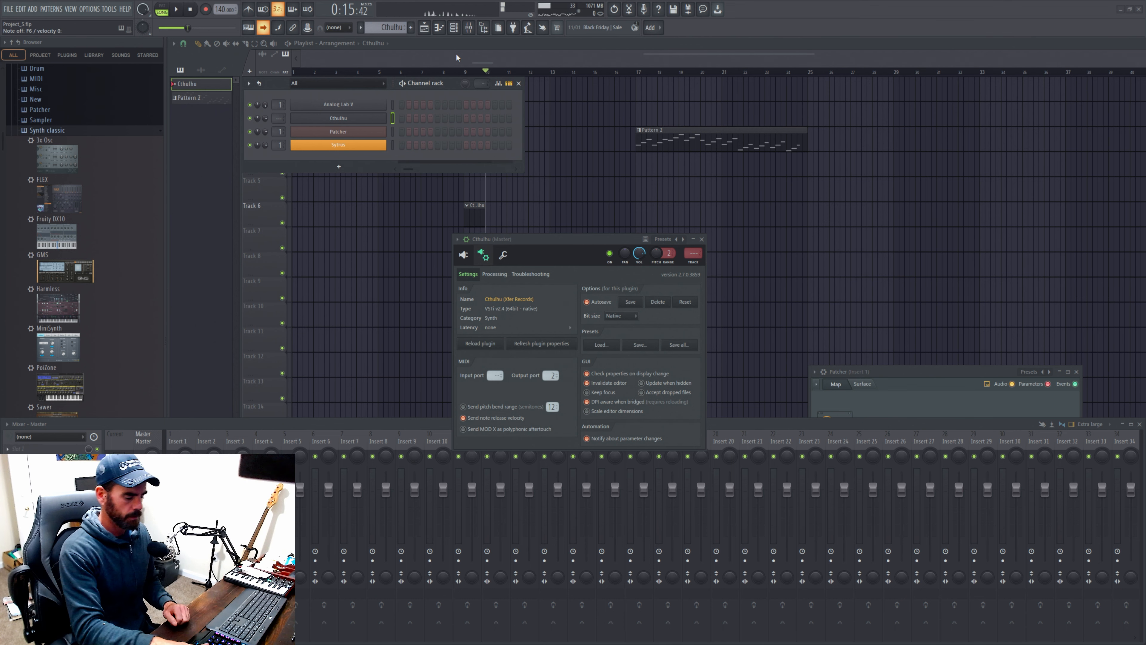
pyautogui.press('F7')
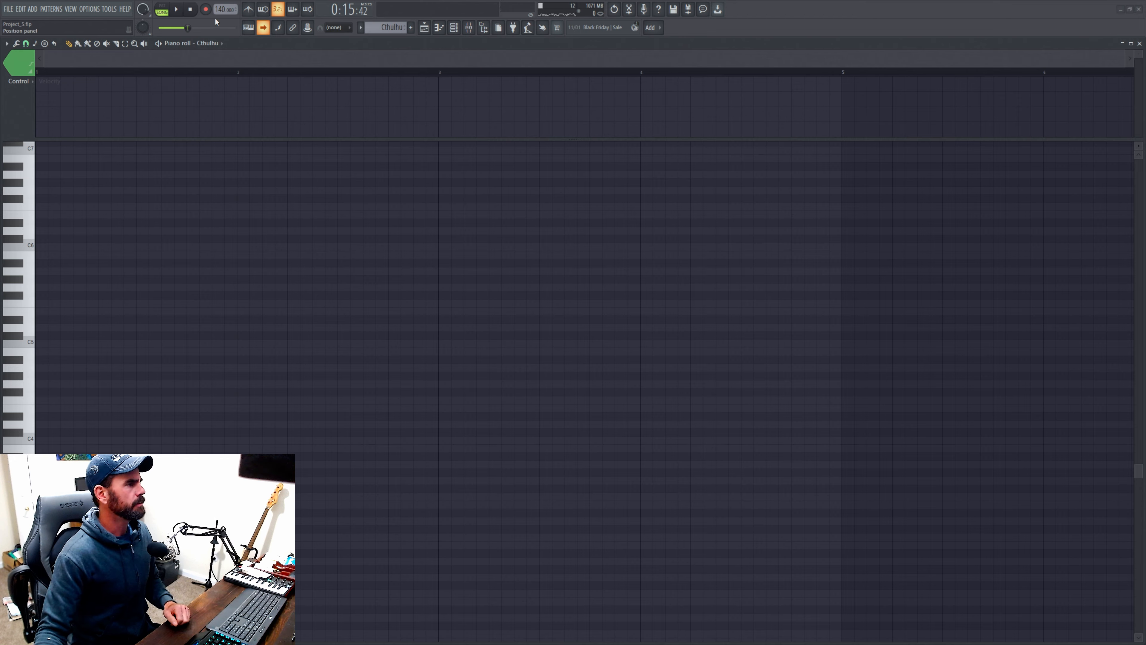
pyautogui.click(207, 11)
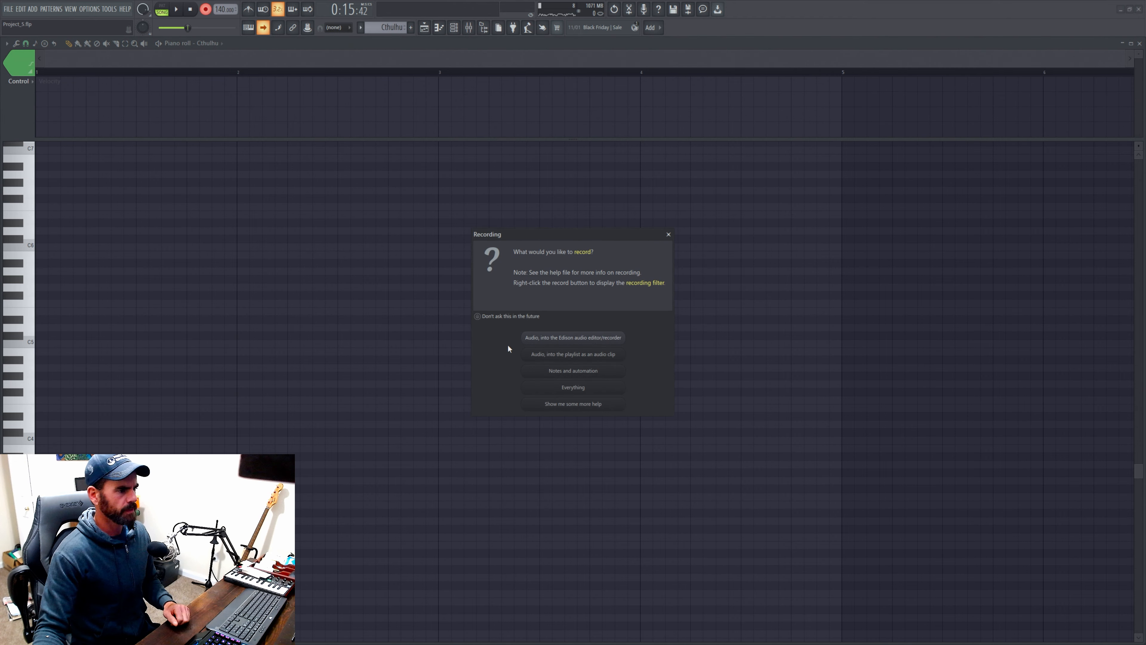
pyautogui.click(575, 372)
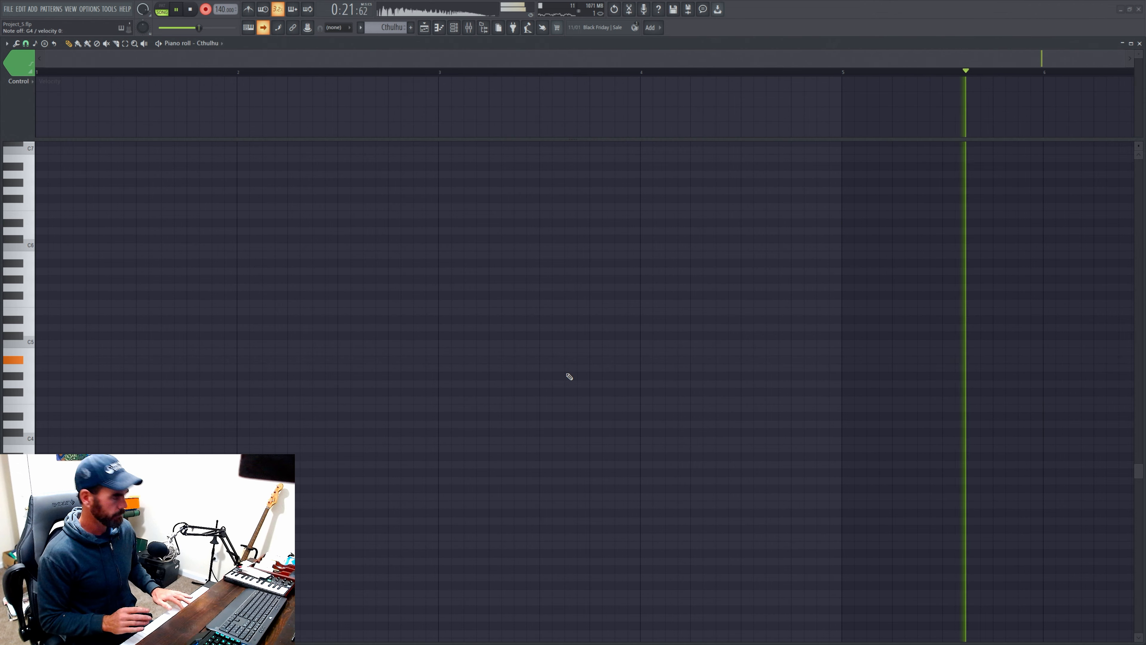
pyautogui.press('space')
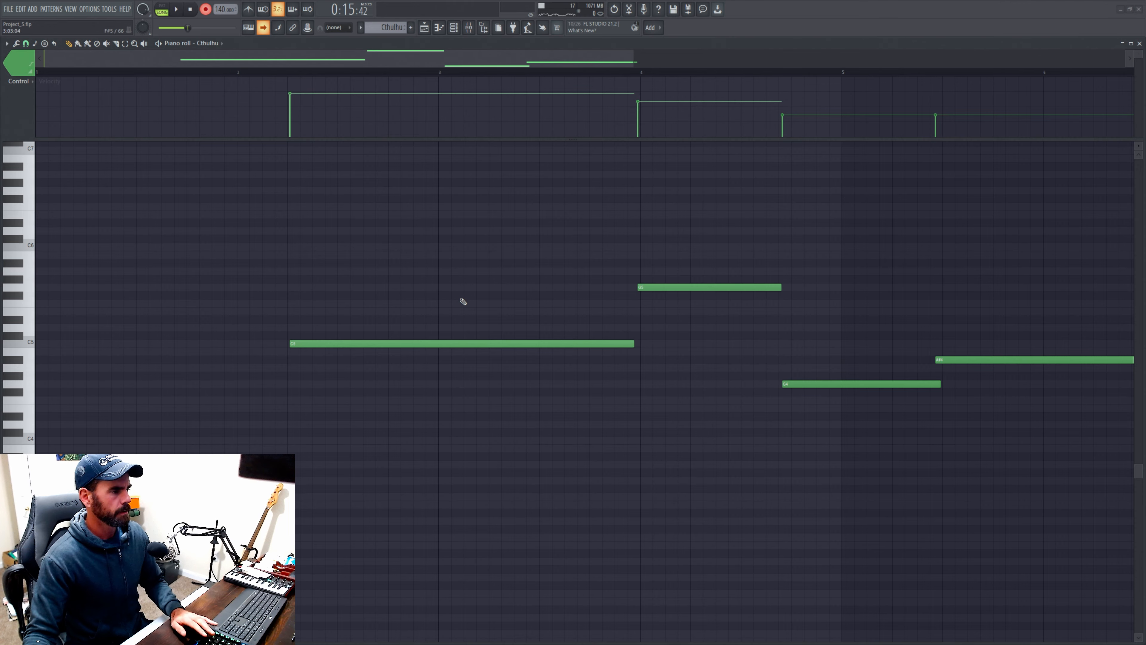
# Step: Move all the recorded notes together to the start of the Cthulhu pattern and close the piano roll
pyautogui.moveTo(460, 300); pyautogui.dragTo(501, 388)
pyautogui.hotkey('ctrl', 'a')
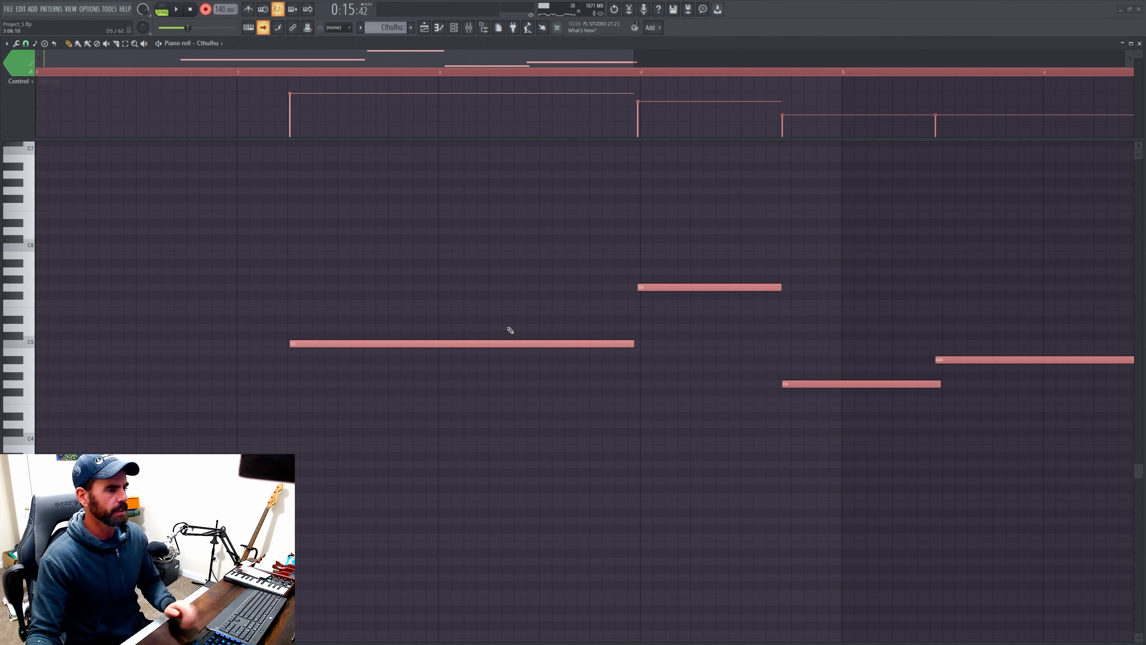
pyautogui.moveTo(494, 343); pyautogui.dragTo(243, 346)
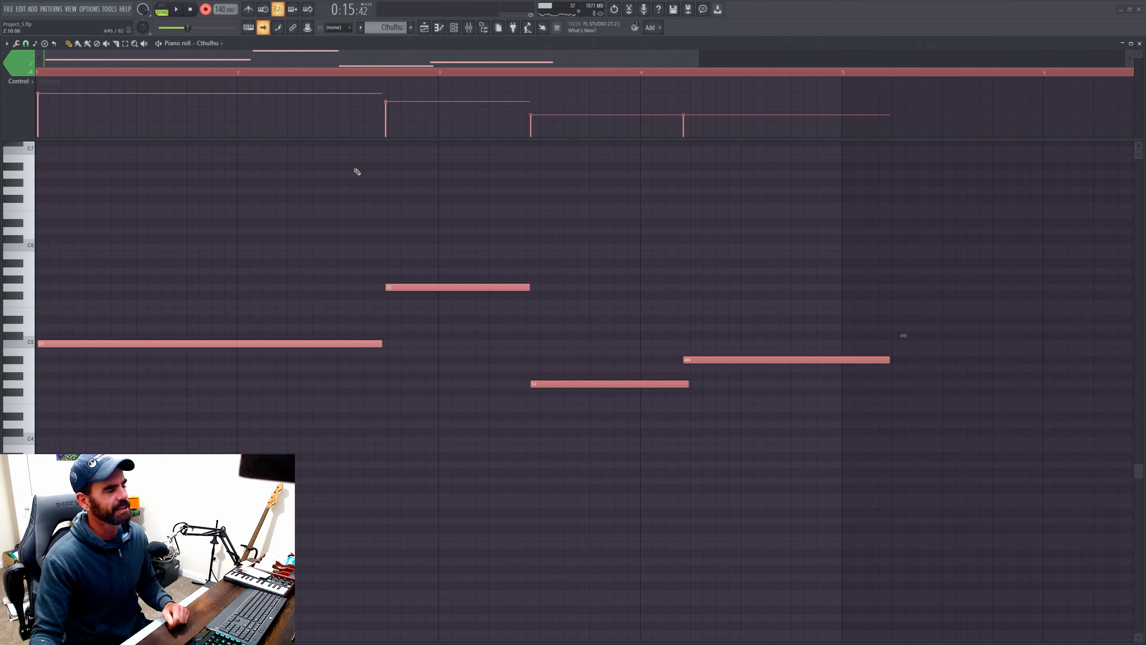
pyautogui.press('F7')
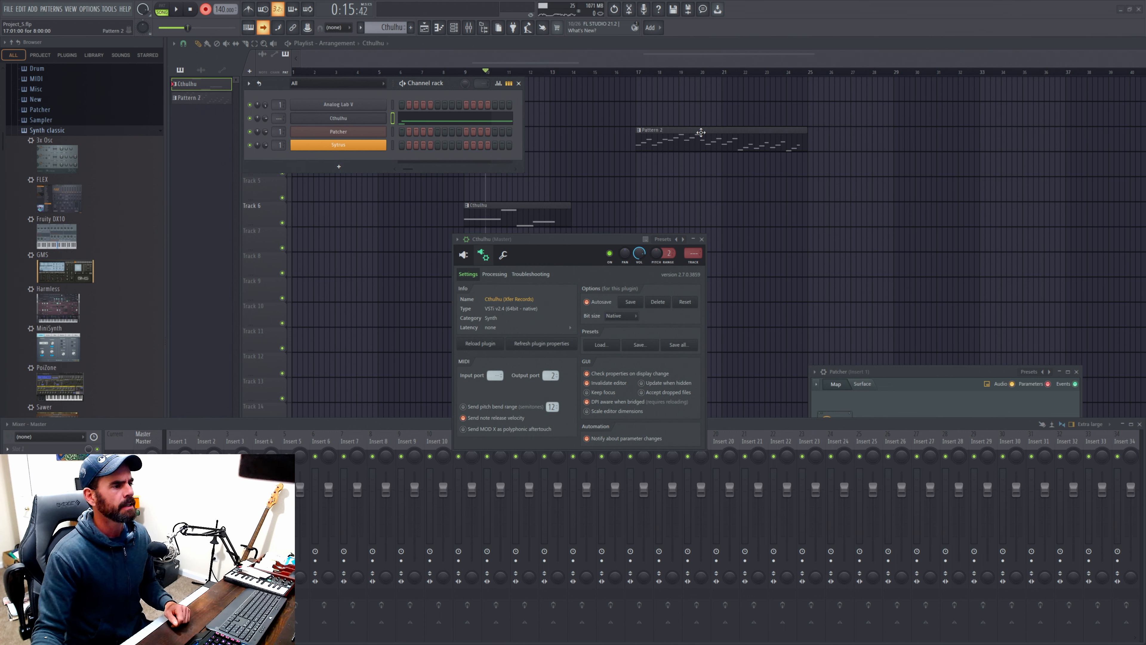
# Step: Delete Pattern 2 from the project and confirm the deletion
pyautogui.rightClick(207, 100)
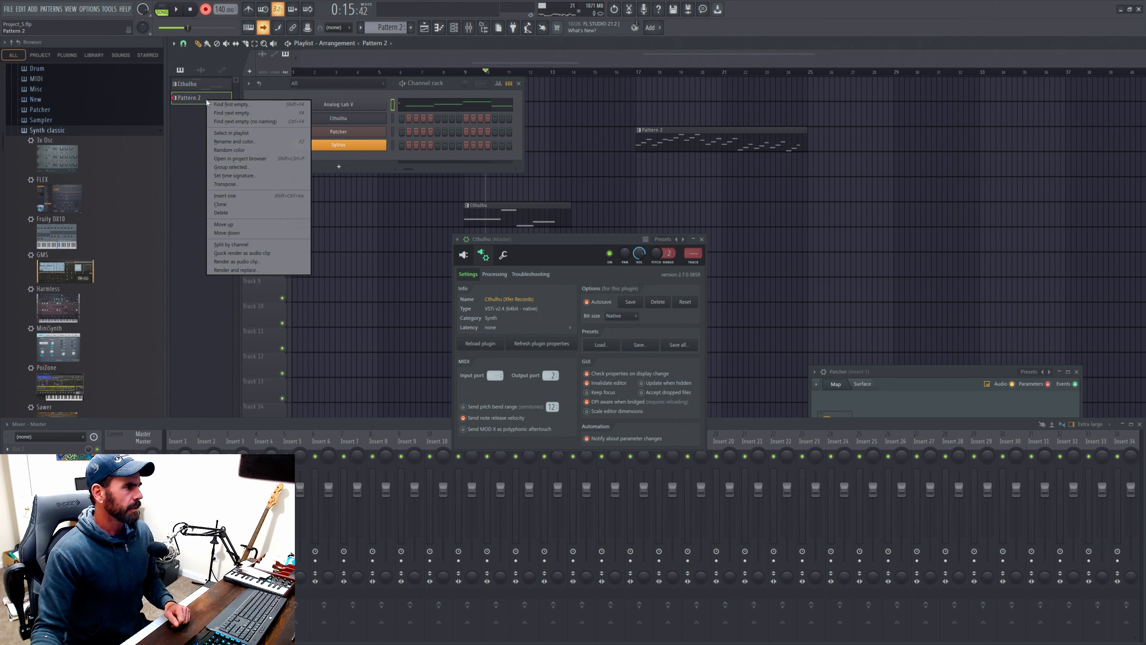
pyautogui.click(241, 212)
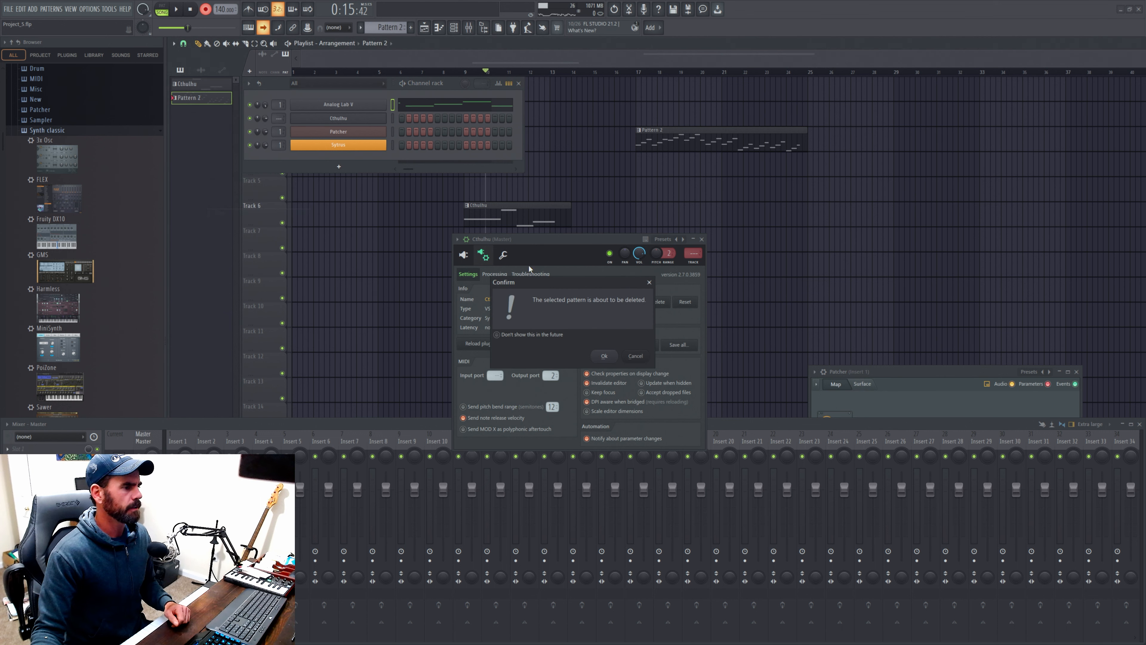
pyautogui.click(602, 357)
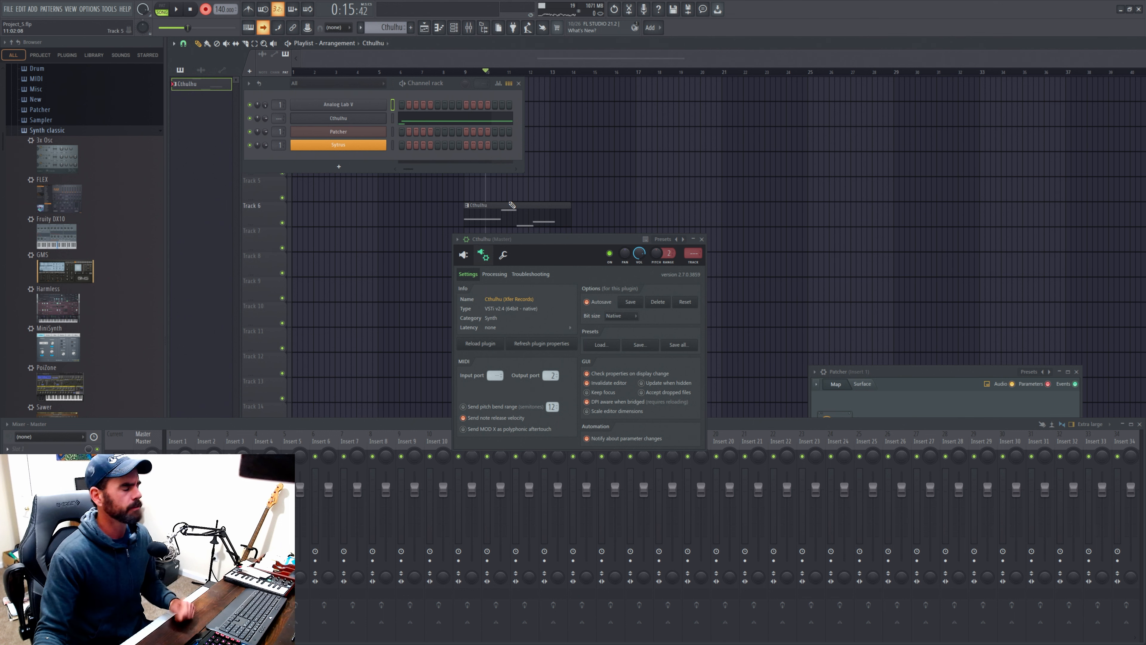
# Step: Burn the Cthulhu channel's MIDI output to a new pattern
pyautogui.rightClick(374, 119)
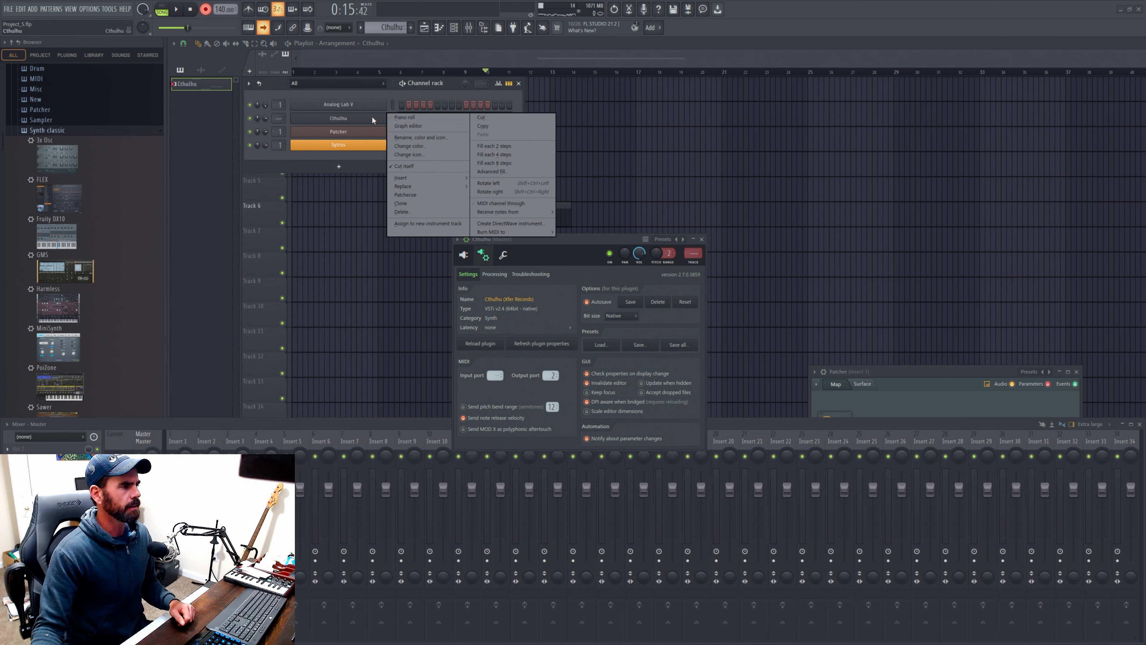
pyautogui.moveTo(509, 231)
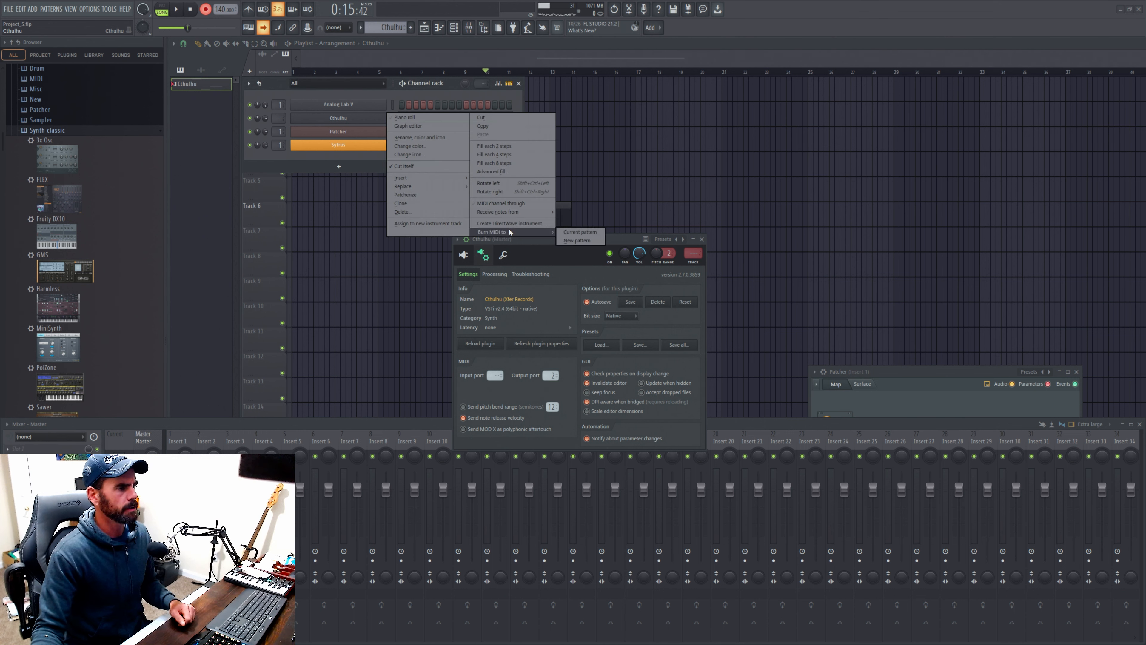
pyautogui.click(568, 241)
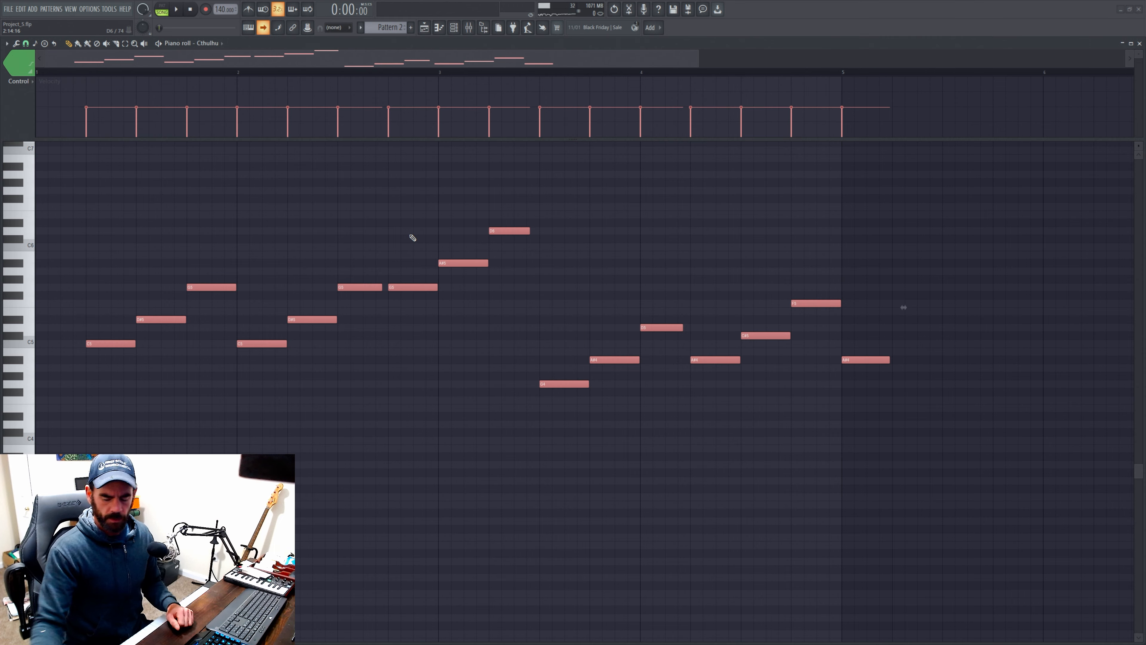
# Step: Check Pattern 2's piano roll for the Analog Lab V channel and return to the Cthulhu channel's notes
pyautogui.click(224, 44)
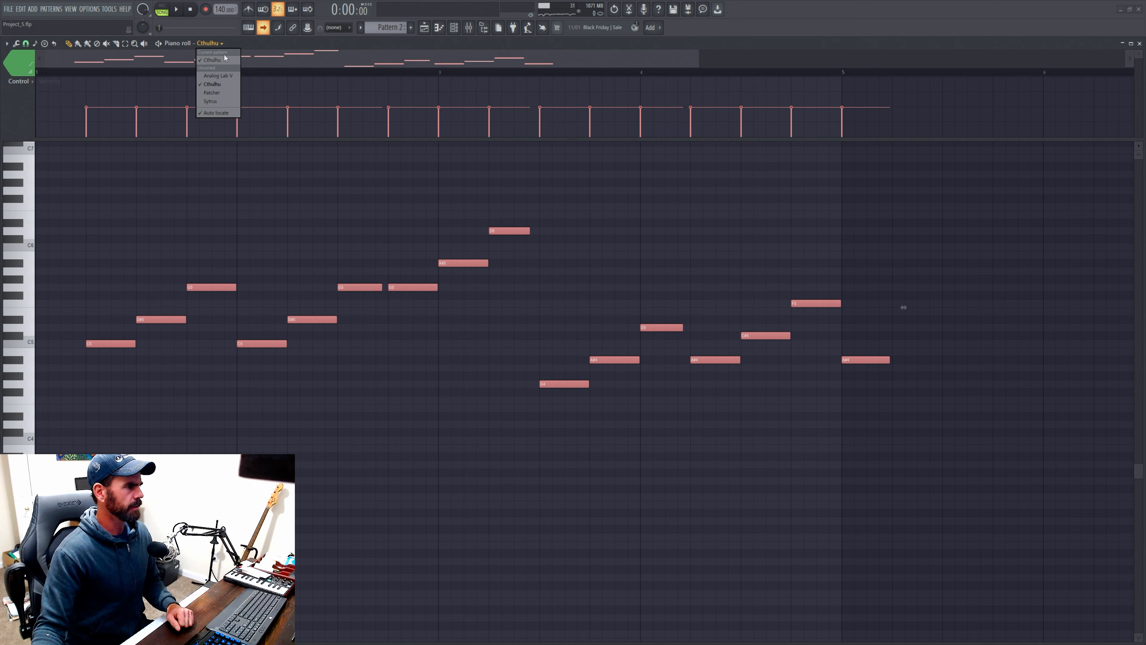
pyautogui.click(226, 76)
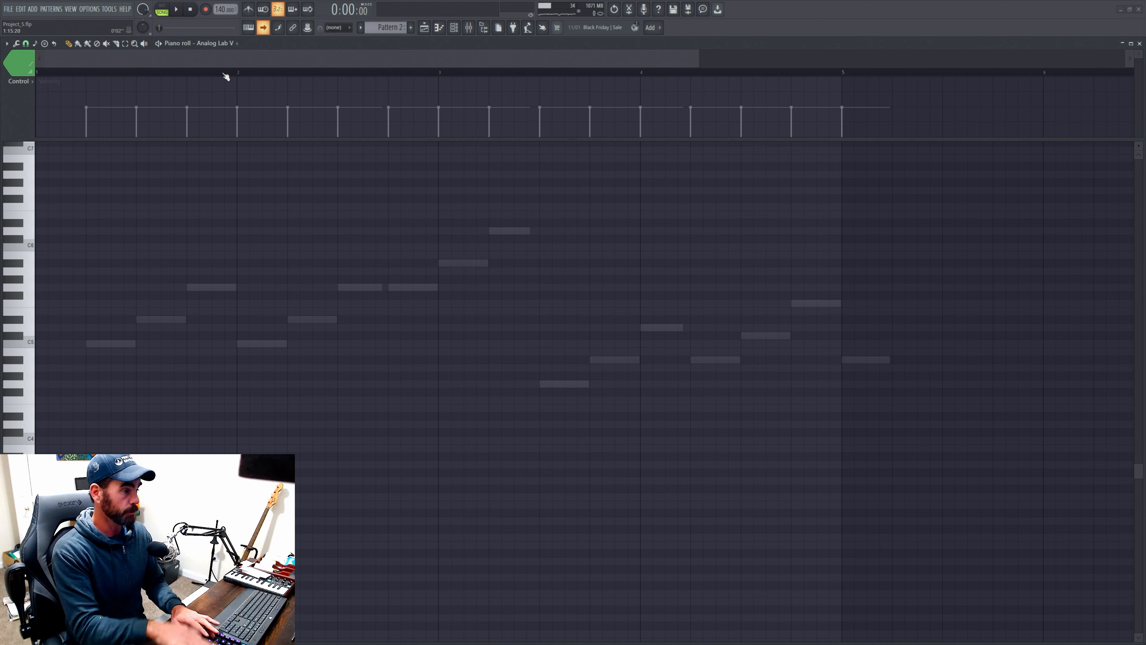
pyautogui.click(236, 43)
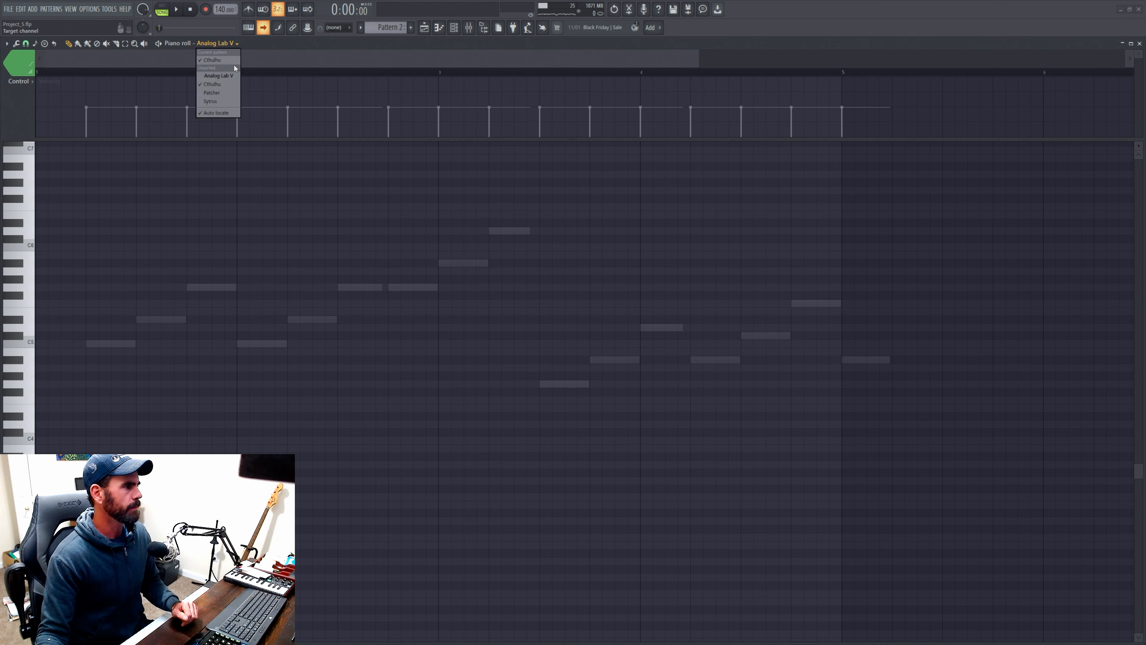
pyautogui.click(221, 84)
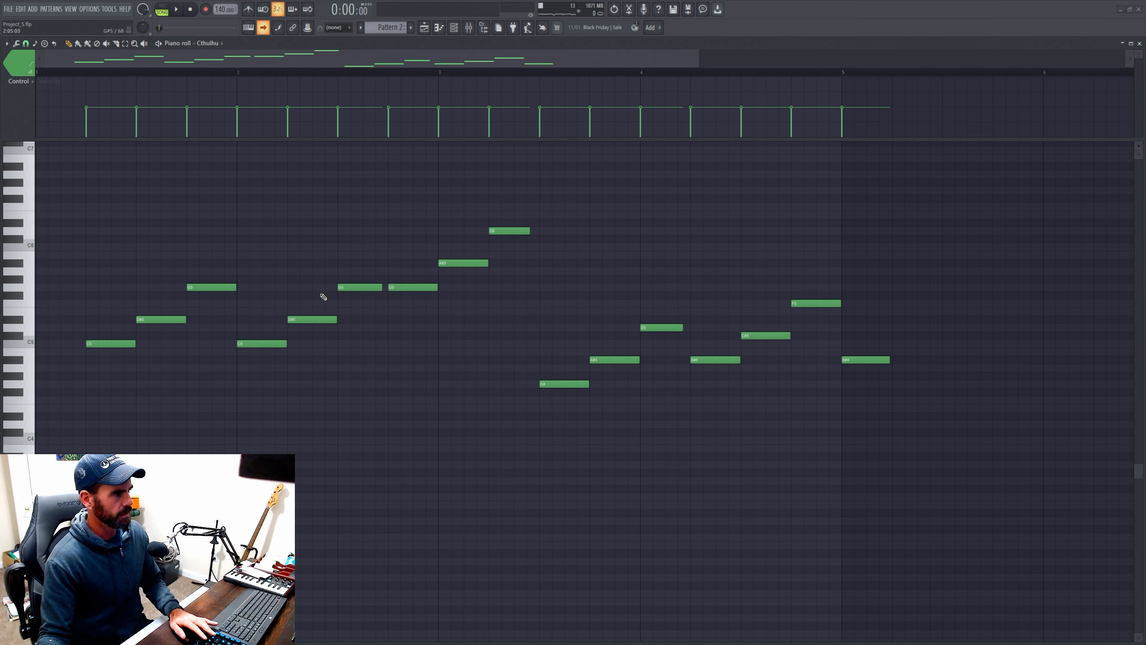
# Step: Copy all of Pattern 2's notes from the Cthulhu channel into the Analog Lab V channel's piano roll
pyautogui.click(358, 287)
pyautogui.hotkey('ctrl', 'a')
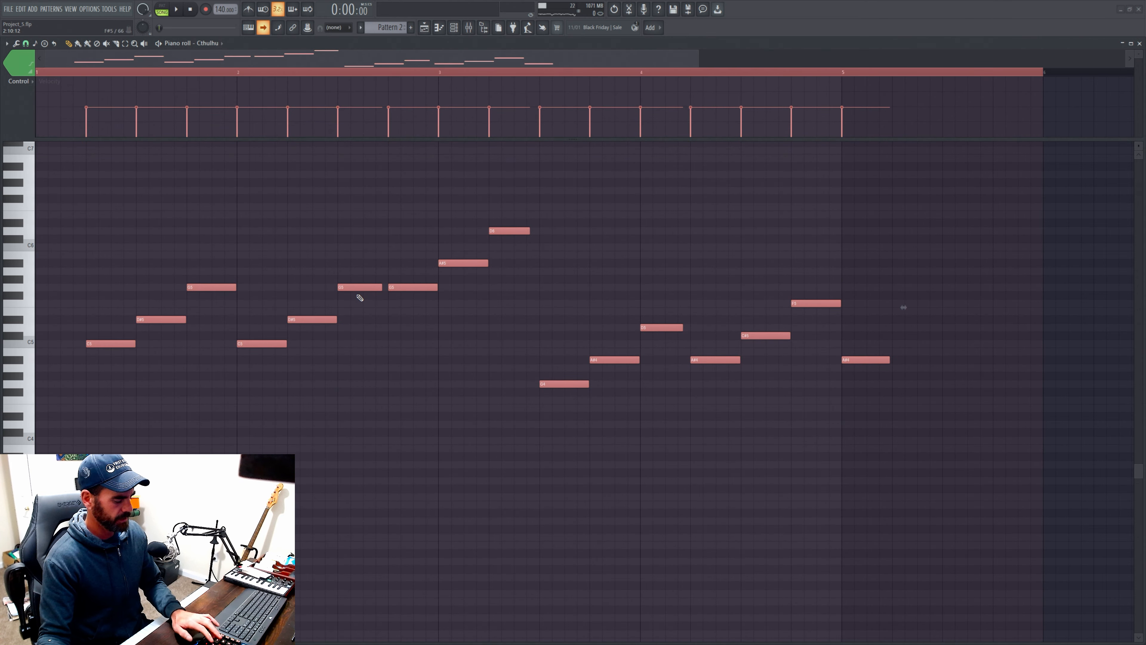
pyautogui.click(212, 43)
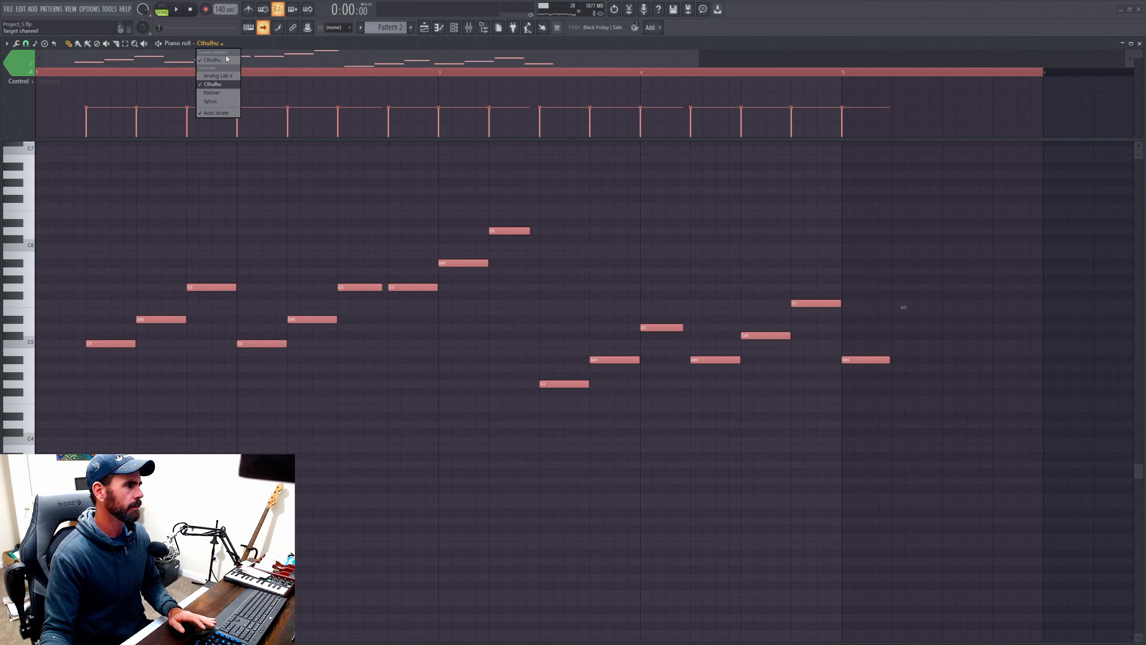
pyautogui.click(219, 76)
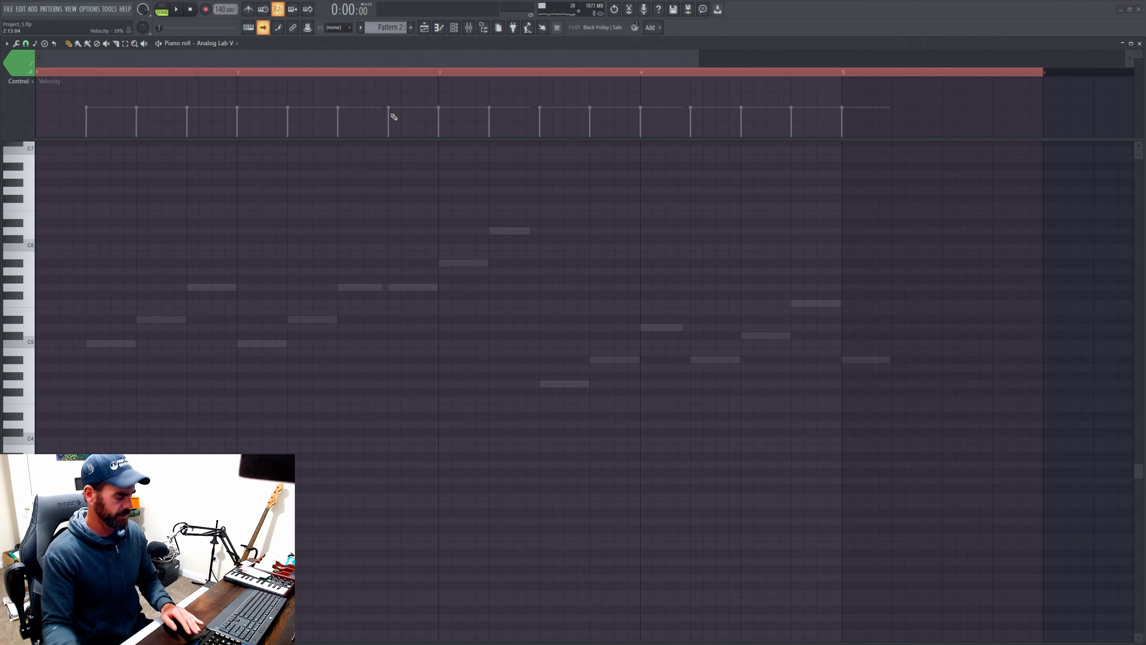
pyautogui.hotkey('ctrl', 'v')
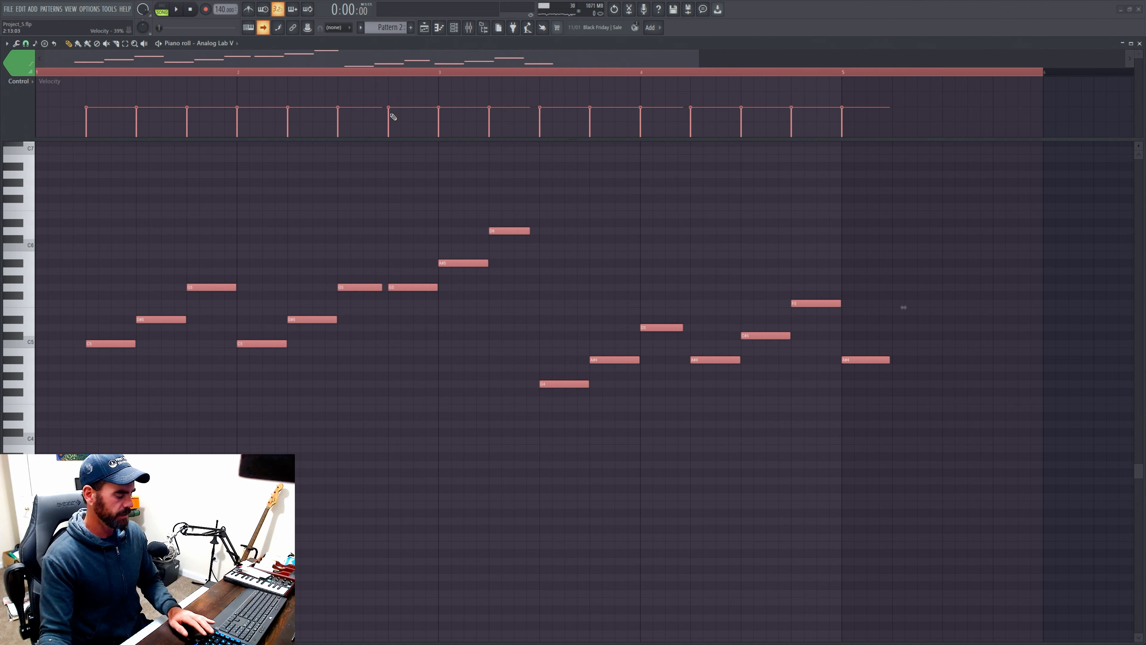
# Step: Delete all of Pattern 2's notes from the Cthulhu channel and place a Pattern 2 clip on Track 2 at bar 17
pyautogui.click(238, 43)
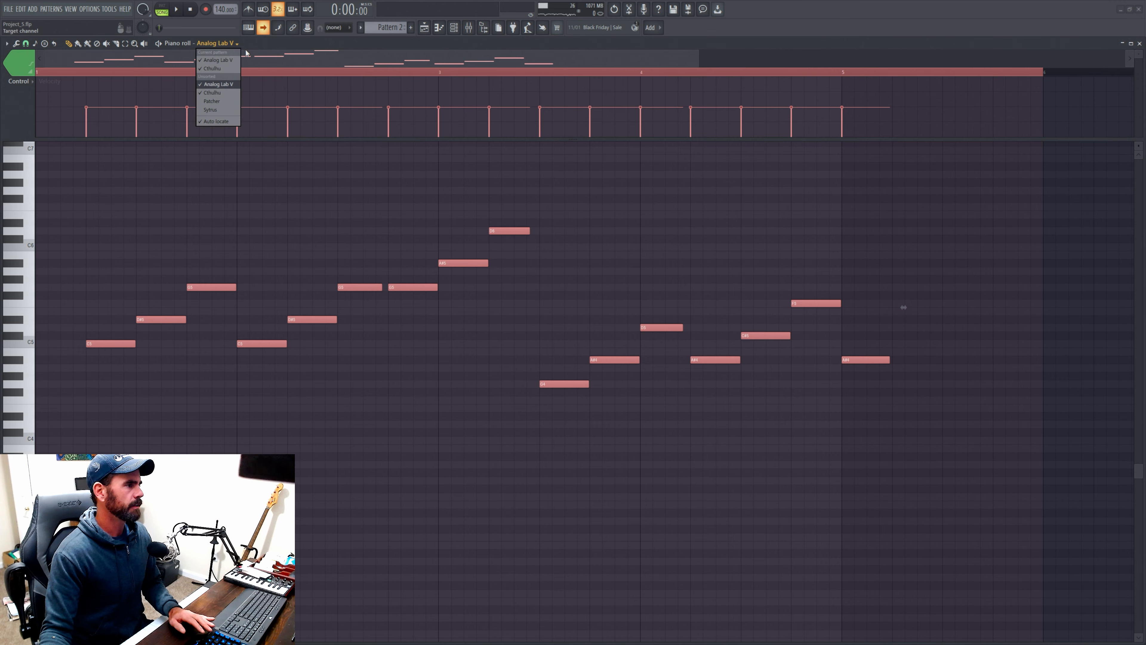
pyautogui.click(232, 92)
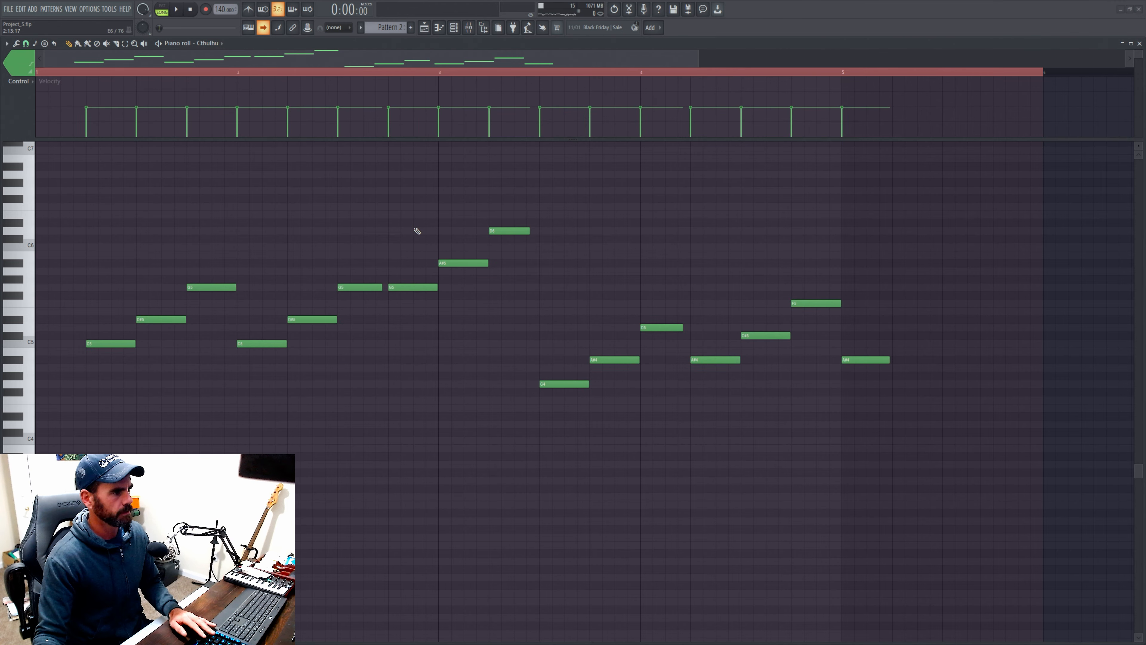
pyautogui.click(499, 230)
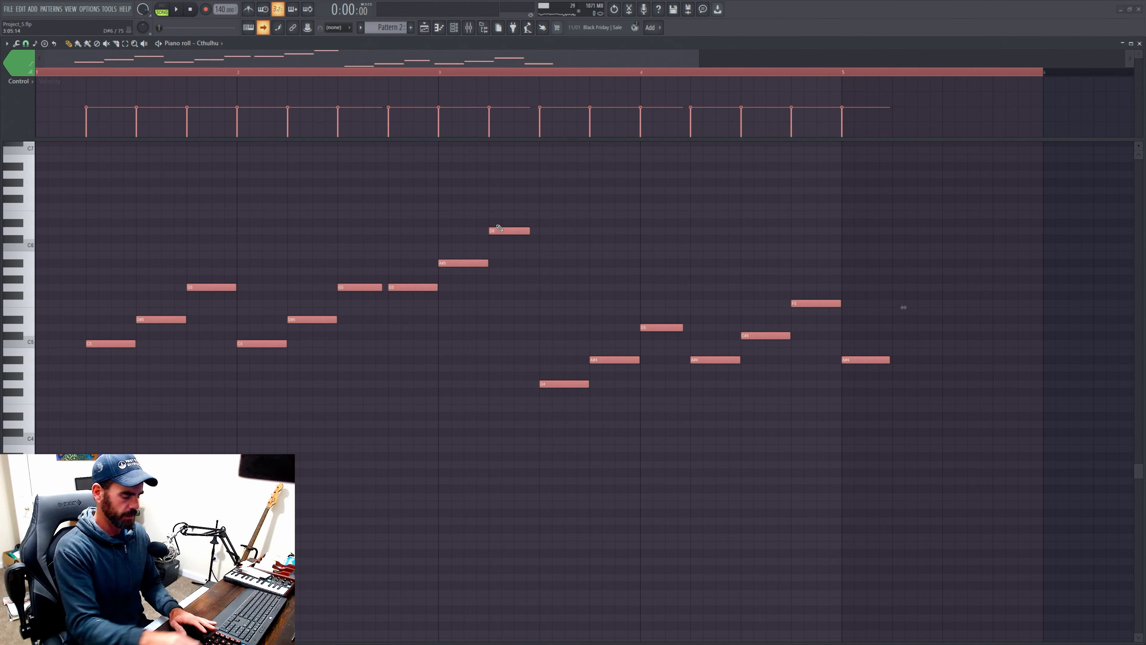
pyautogui.press('Delete')
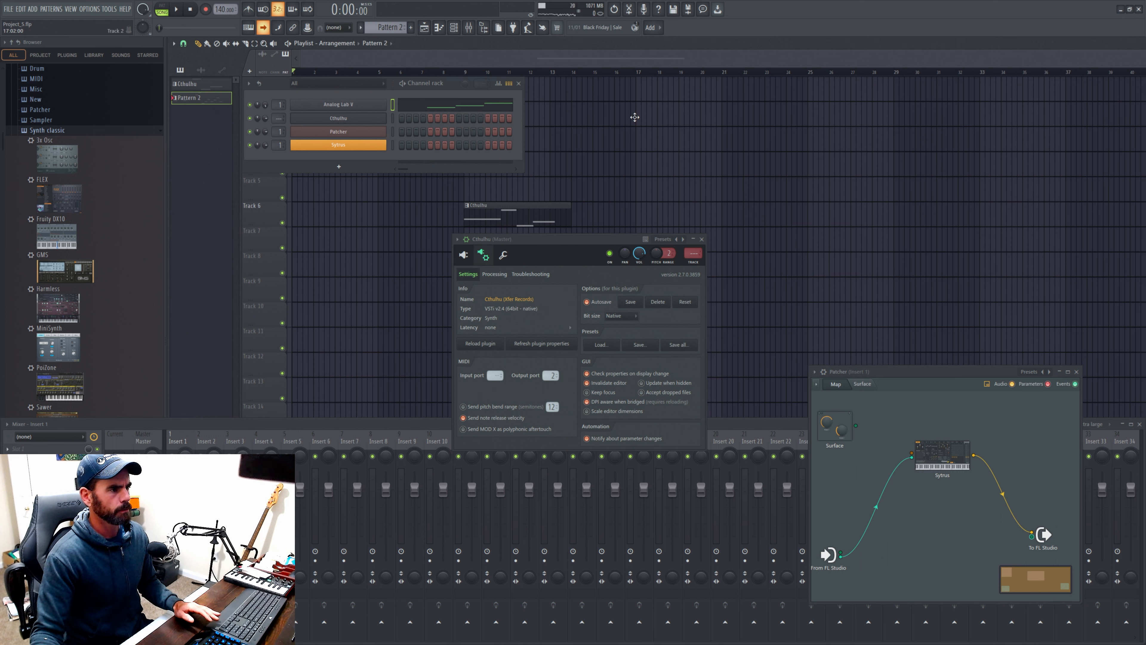
pyautogui.click(635, 115)
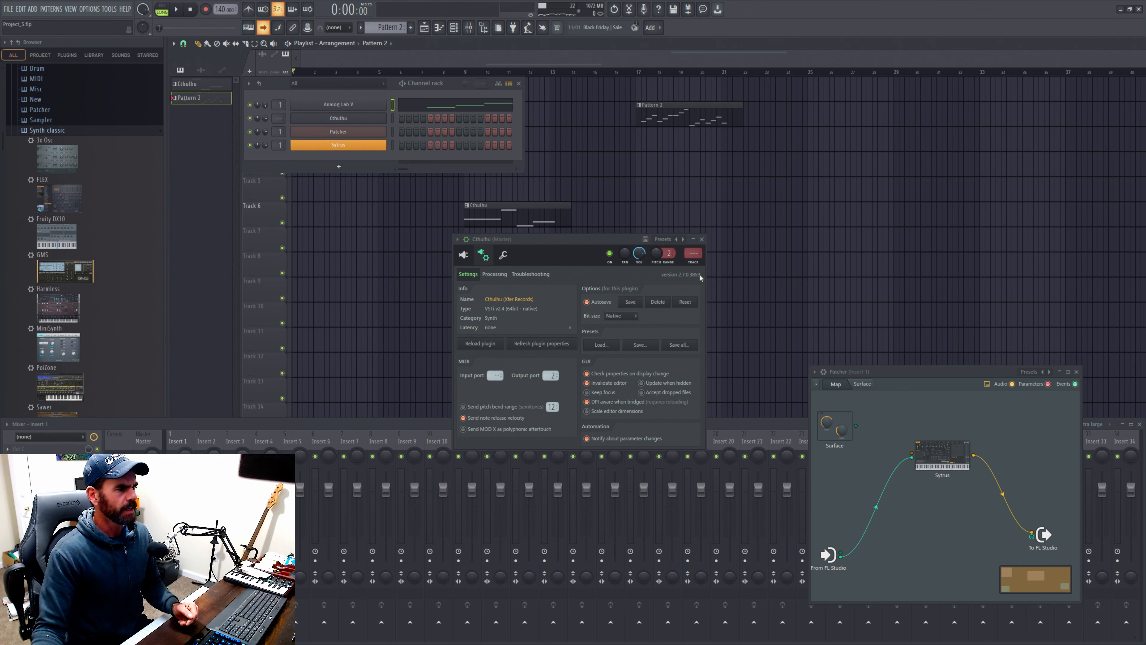
# Step: Set Analog Lab V's wrapper arpeggiator direction to up and move the plugin window clear of the Pattern 2 clip
pyautogui.moveTo(510, 253); pyautogui.dragTo(723, 183)
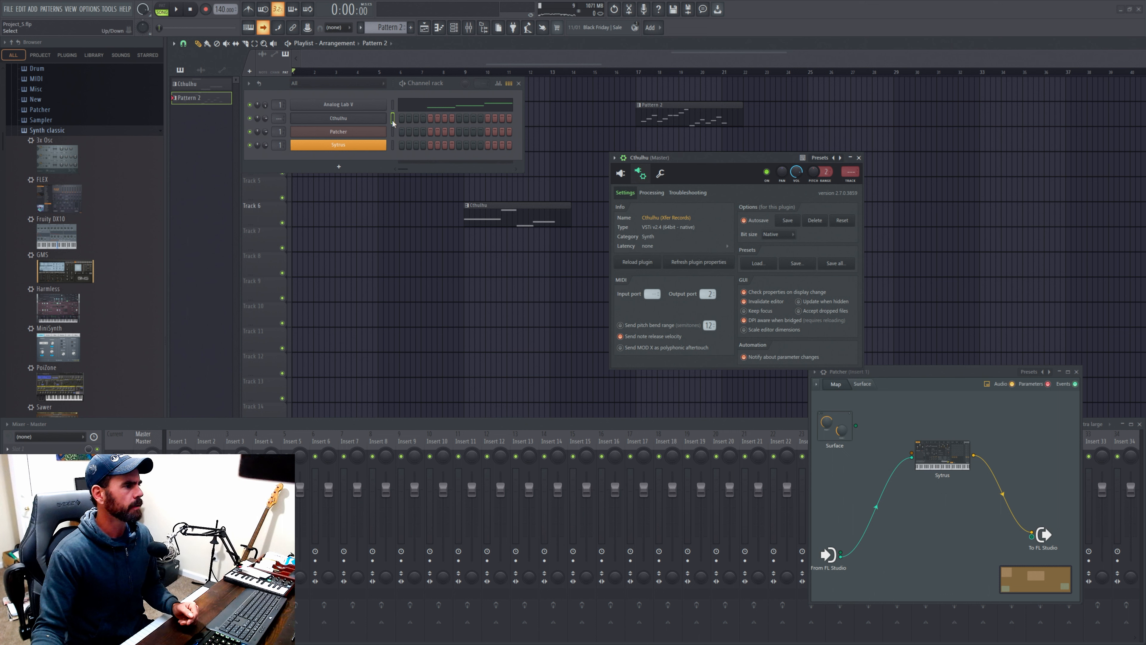
pyautogui.click(357, 104)
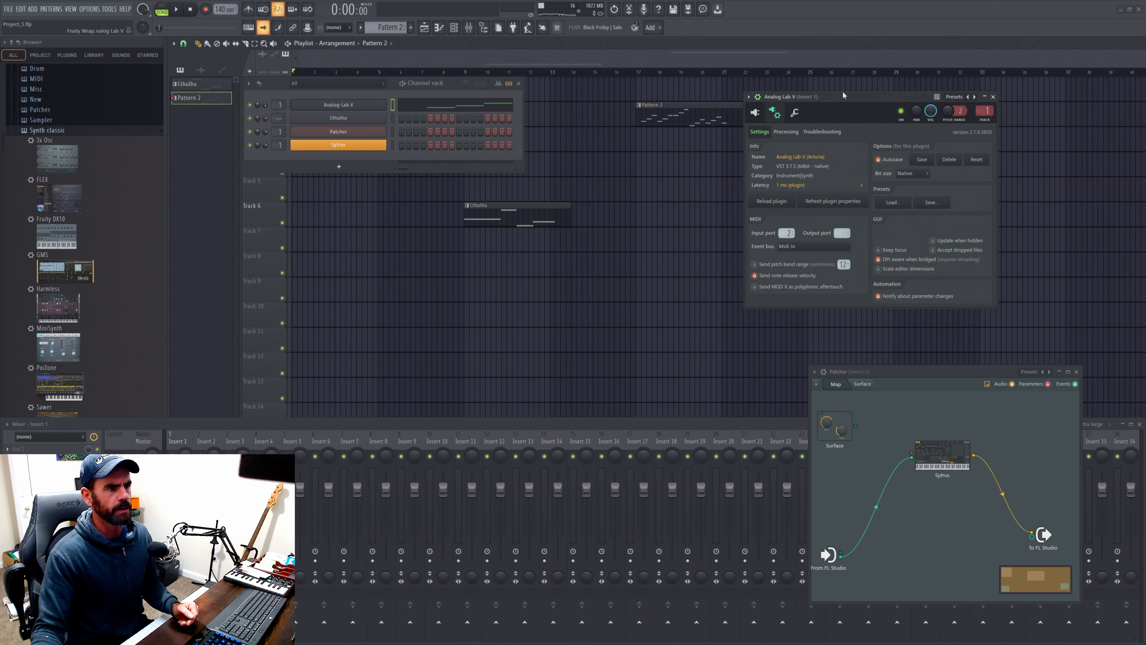
pyautogui.moveTo(841, 99); pyautogui.dragTo(713, 123)
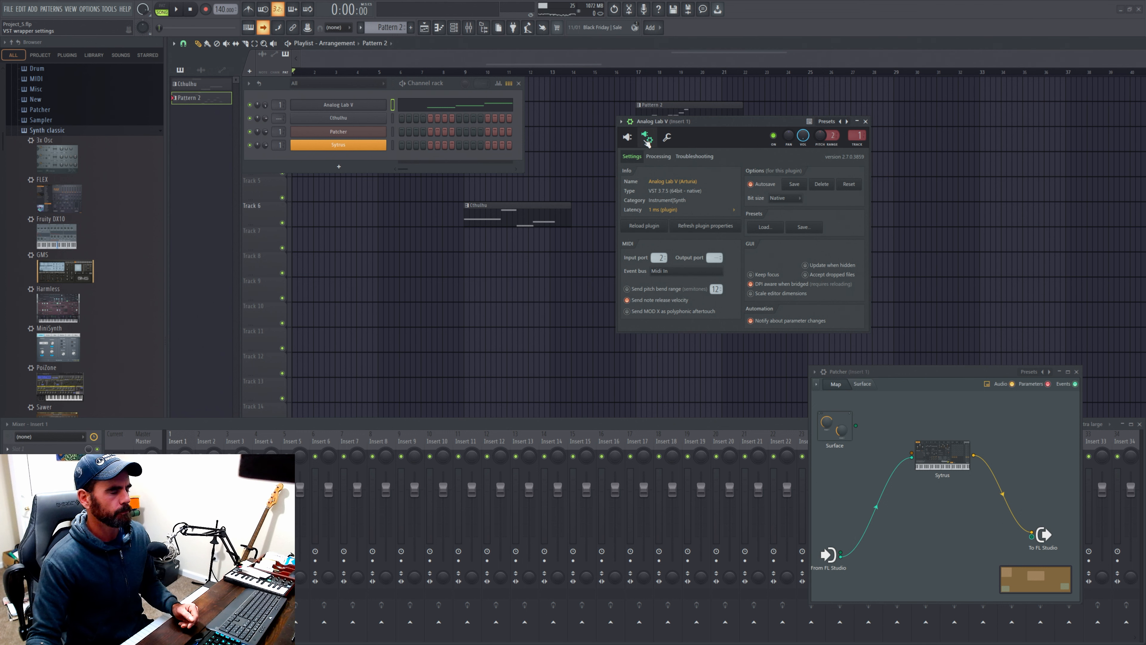
pyautogui.click(637, 142)
pyautogui.click(648, 138)
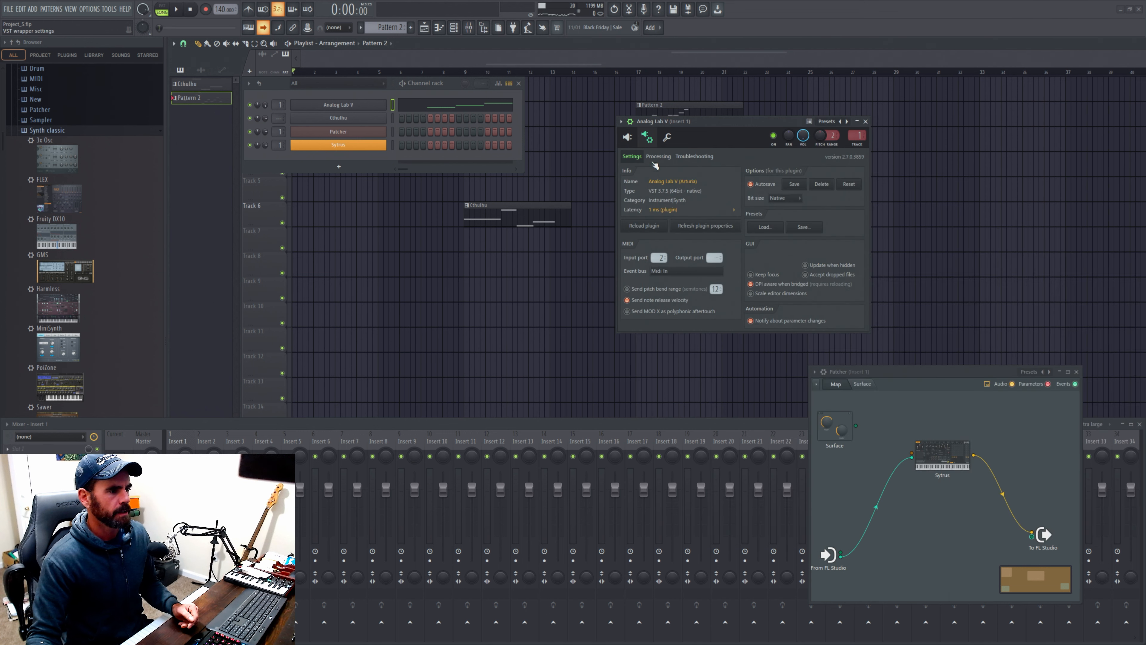
pyautogui.click(666, 140)
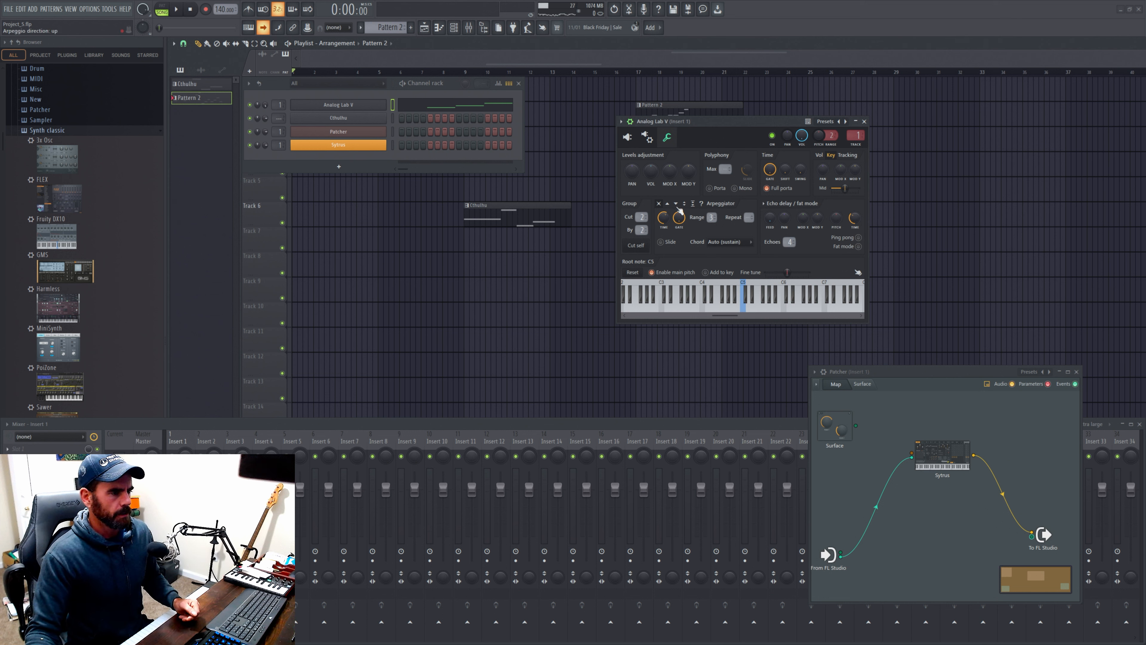
pyautogui.click(668, 204)
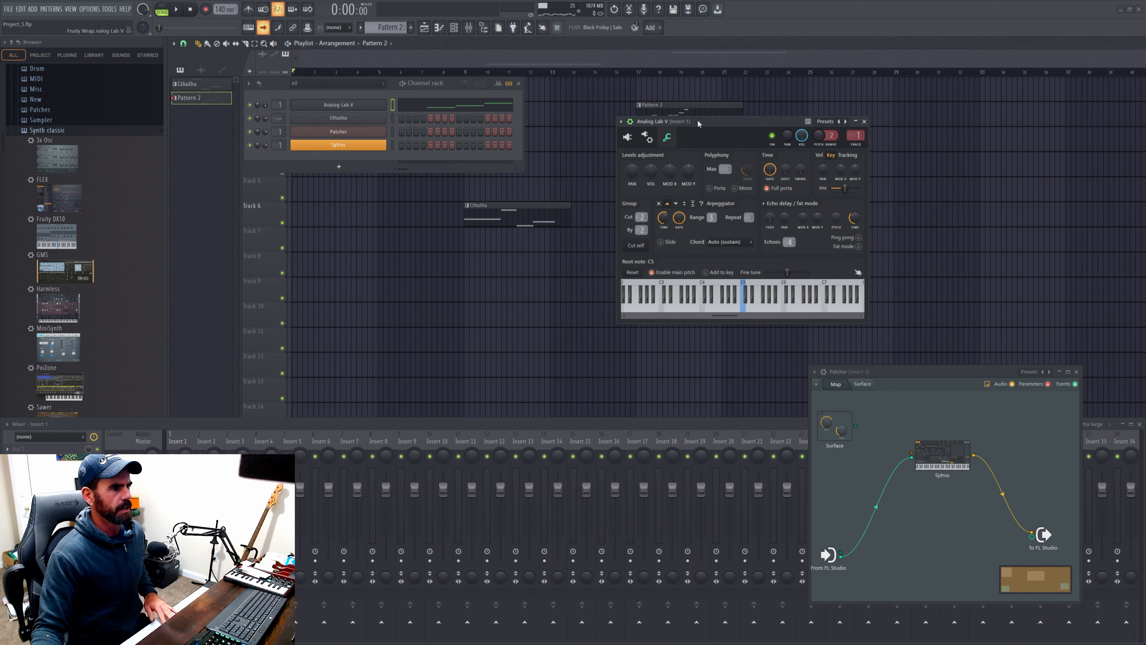
pyautogui.moveTo(690, 120); pyautogui.dragTo(659, 165)
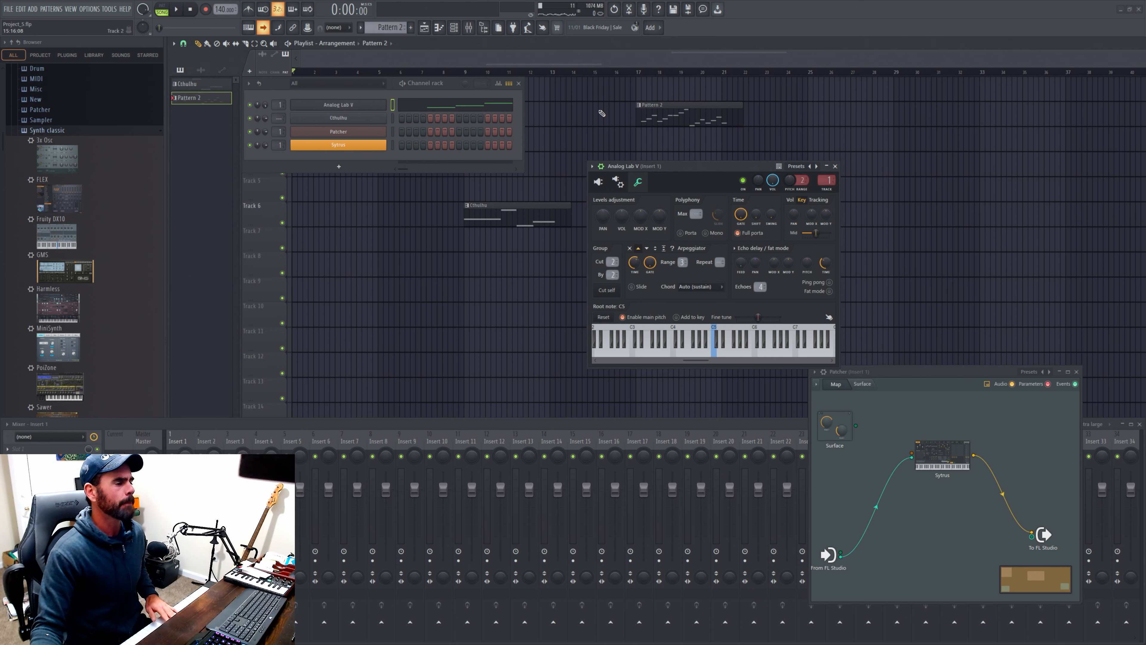
pyautogui.moveTo(701, 168); pyautogui.dragTo(548, 191)
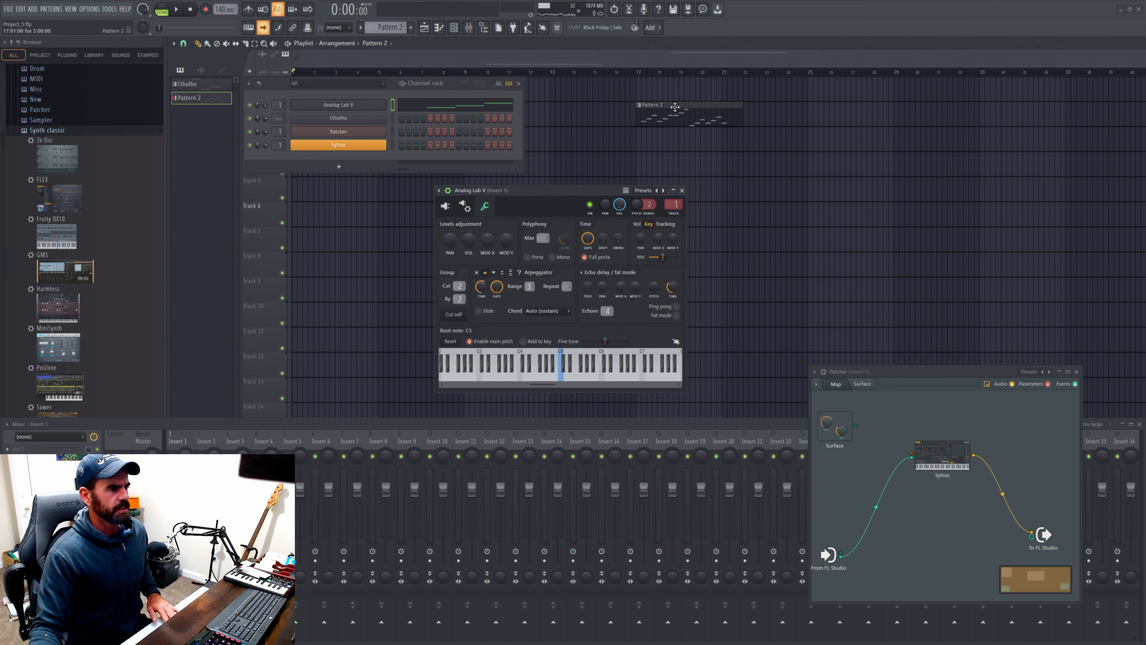
# Step: Open the Pattern 2 clip's piano roll and delete all of the Analog Lab V notes
pyautogui.doubleClick(675, 106)
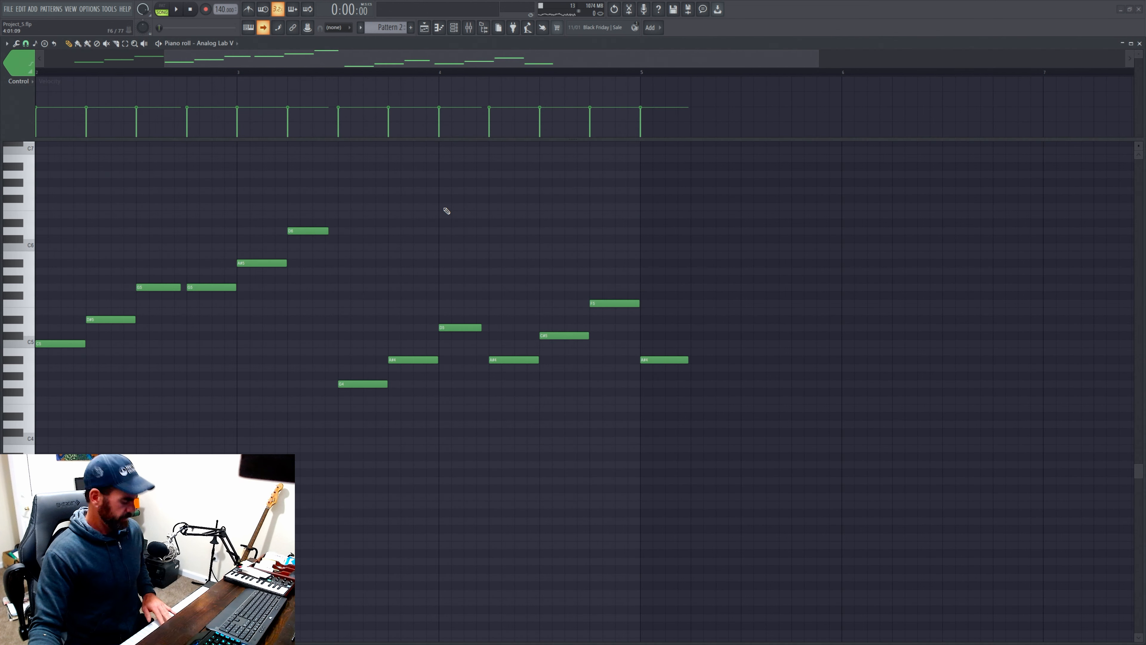
pyautogui.moveTo(51, 204); pyautogui.dragTo(719, 444)
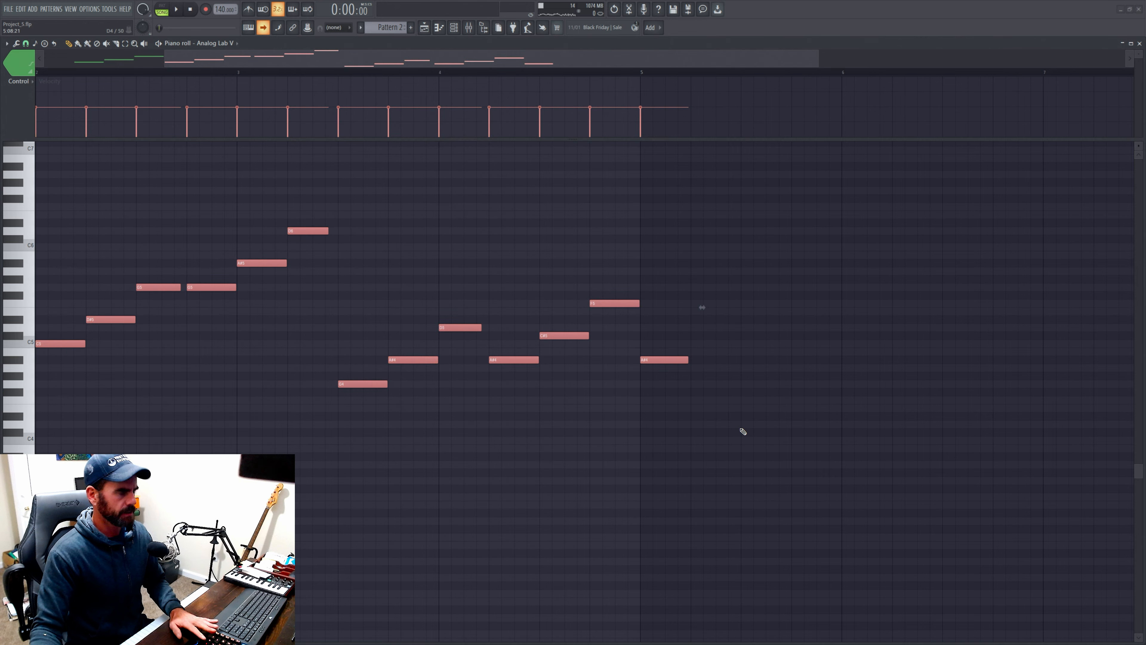
pyautogui.press('Delete')
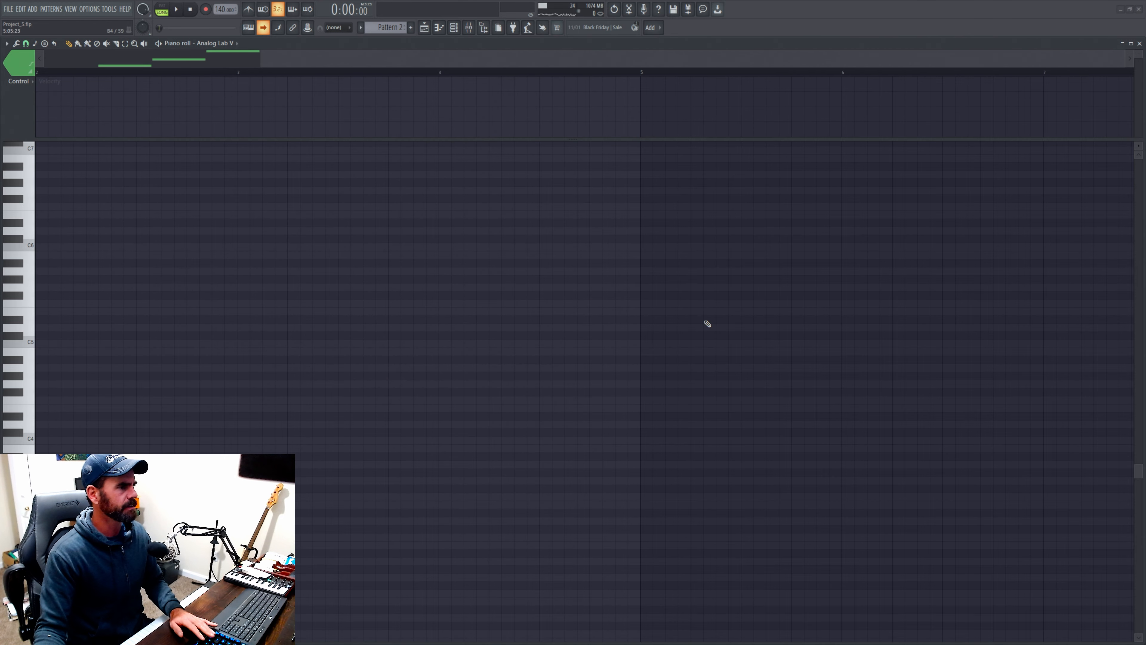
pyautogui.moveTo(576, 65); pyautogui.dragTo(363, 64)
pyautogui.moveTo(102, 254); pyautogui.dragTo(177, 347)
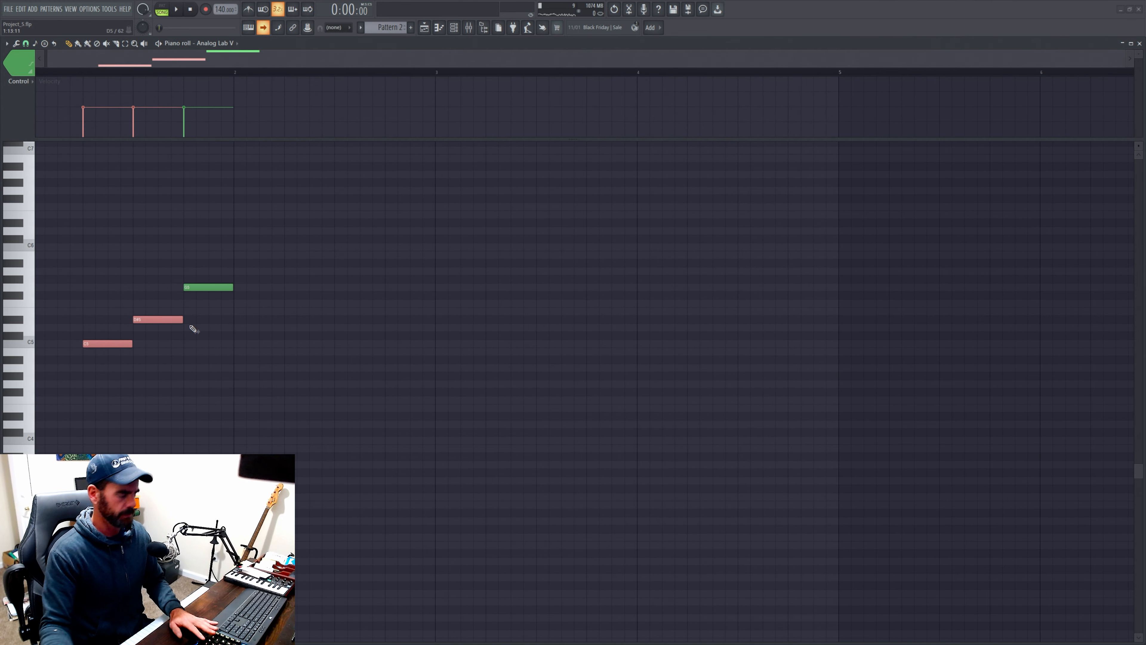
pyautogui.press('Delete')
pyautogui.rightClick(215, 287)
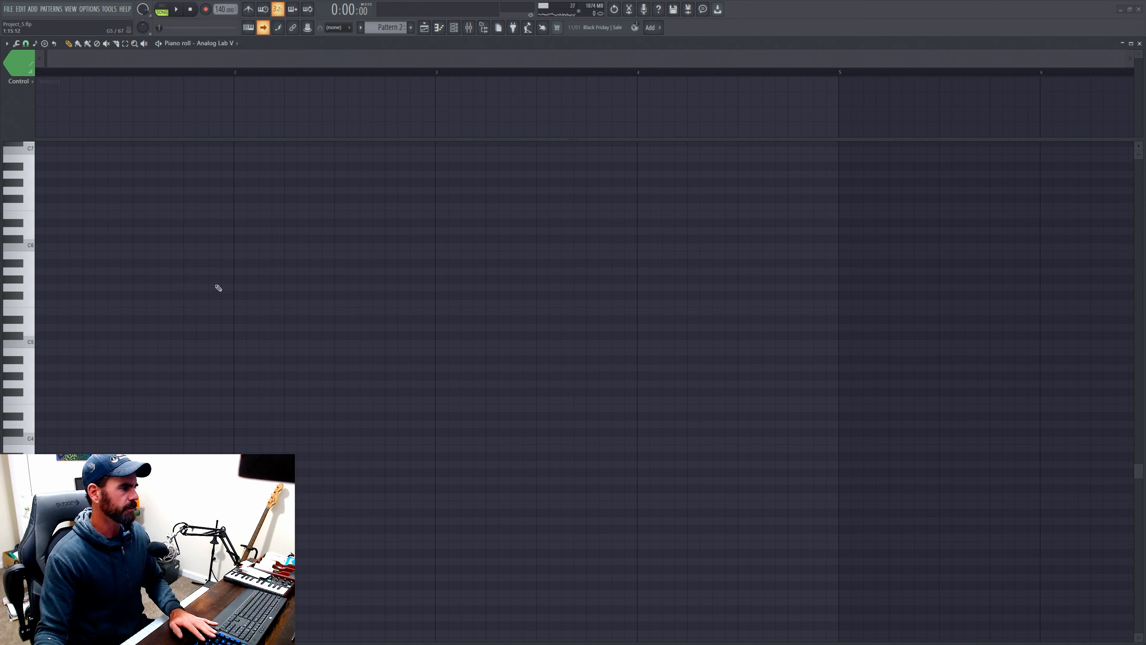
# Step: Record five successive single notes into the Analog Lab V channel of Pattern 2, using notes and automation recording
pyautogui.click(205, 9)
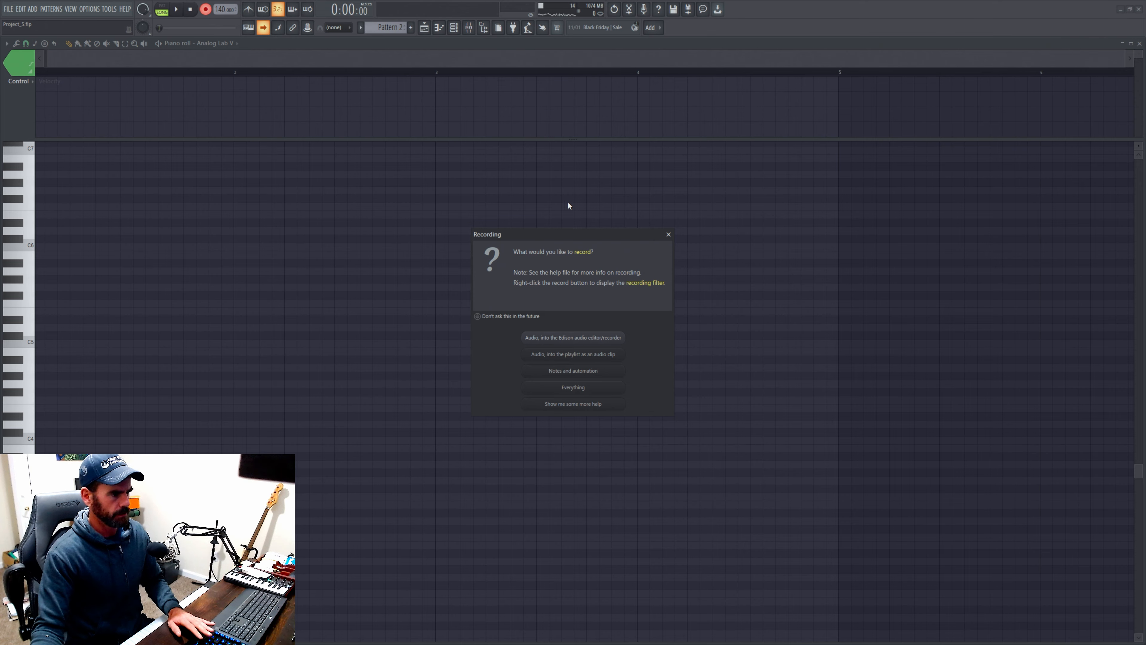
pyautogui.click(571, 370)
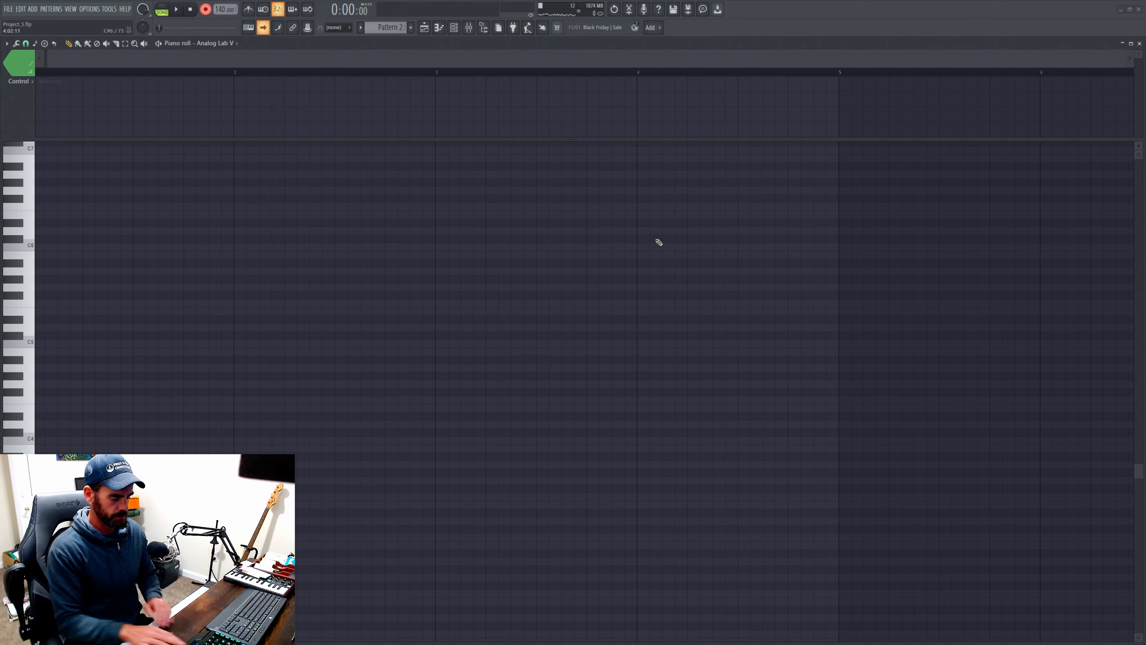
pyautogui.press('space')
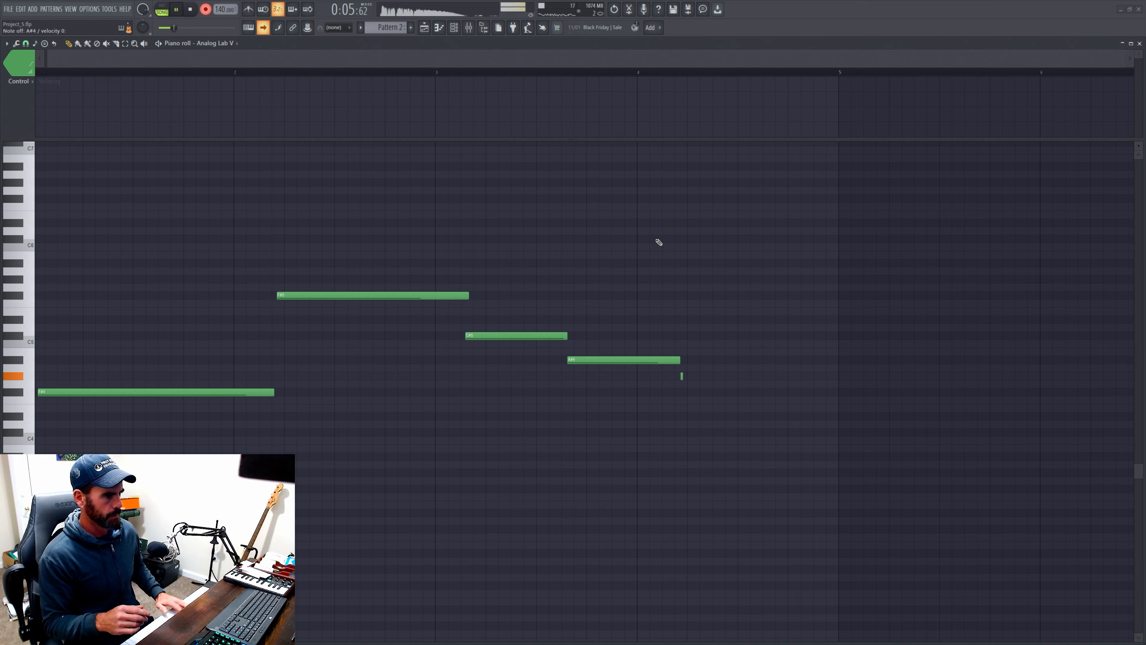
pyautogui.press('space')
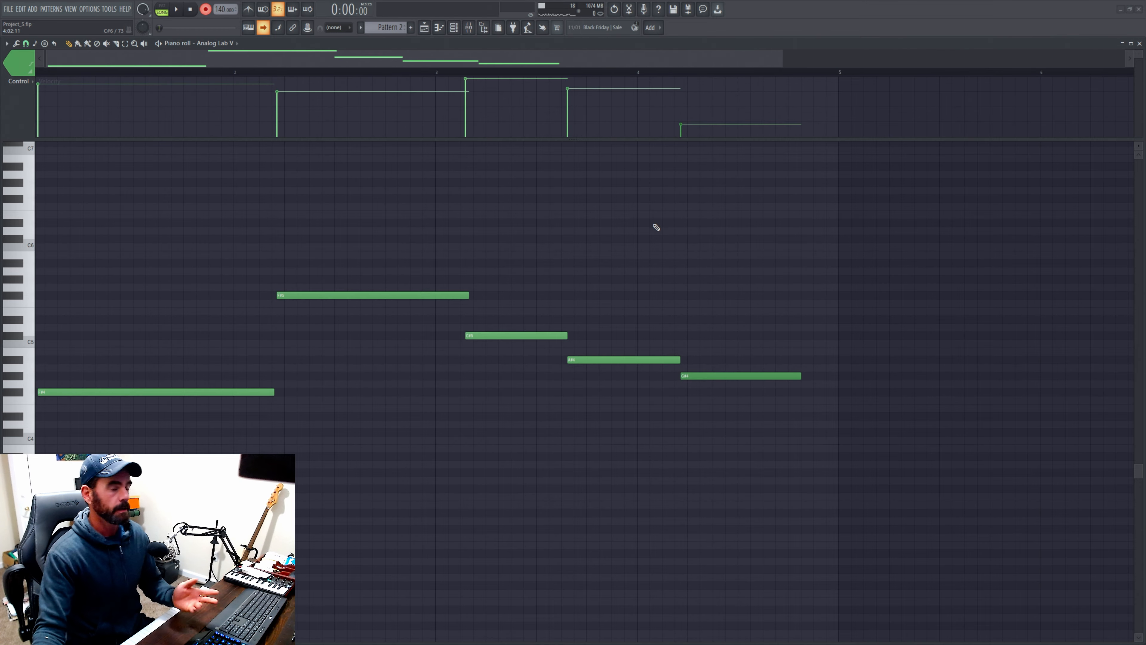
# Step: Burn the Analog Lab V channel's MIDI to the current pattern, resetting the arpeggiator, echo feedback and swing mix
pyautogui.press('F7')
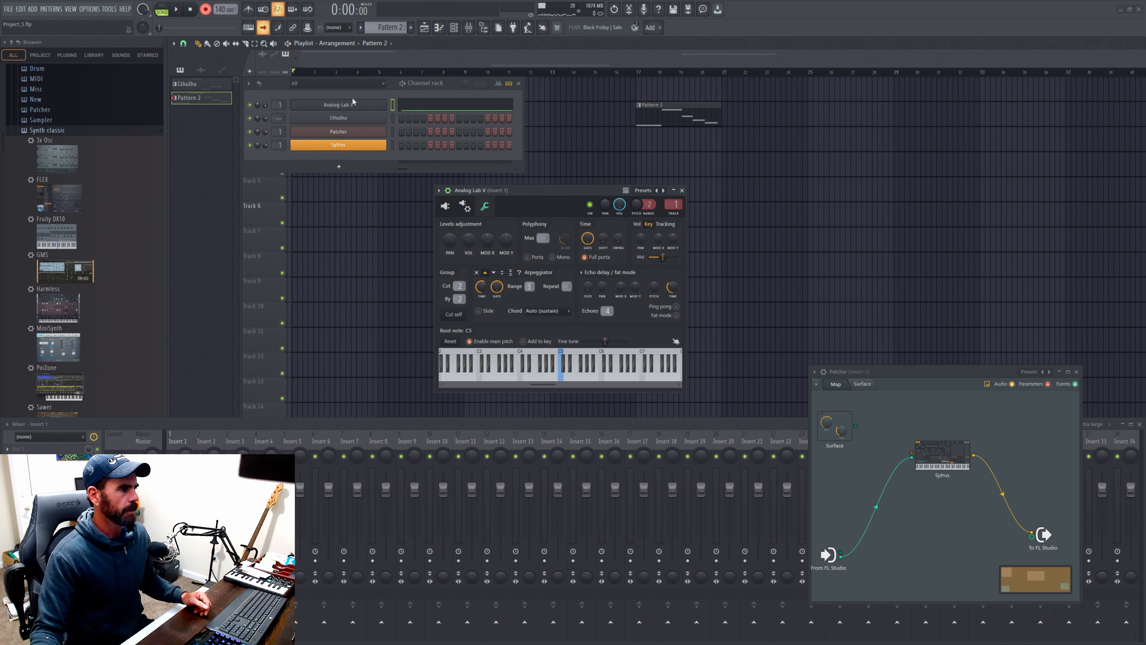
pyautogui.rightClick(357, 105)
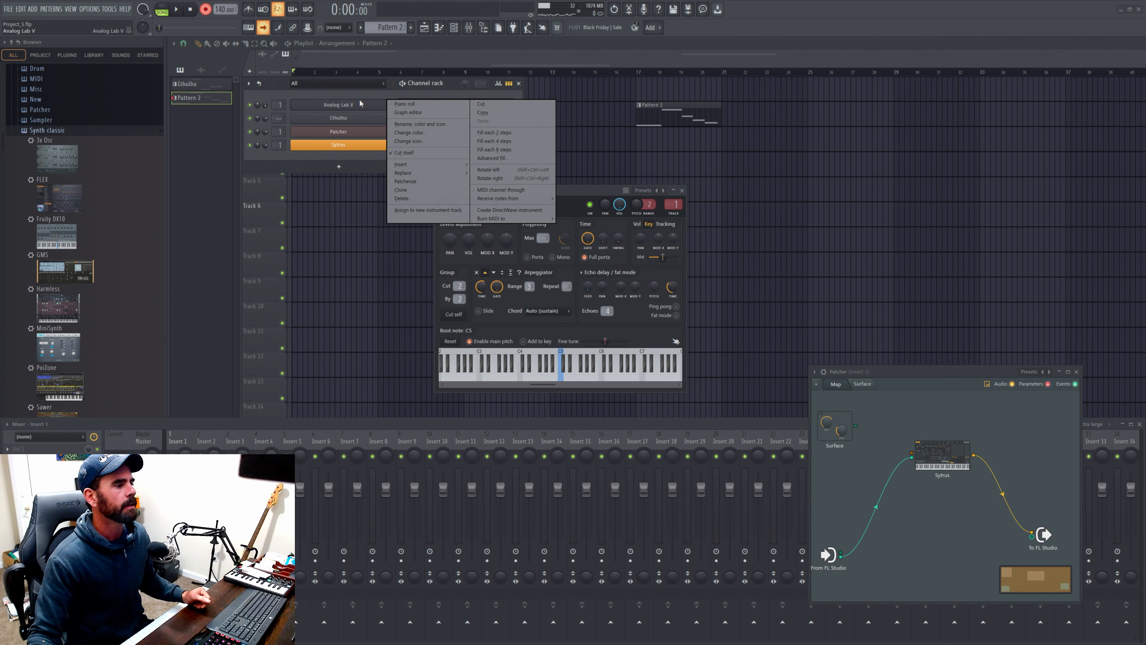
pyautogui.moveTo(522, 219)
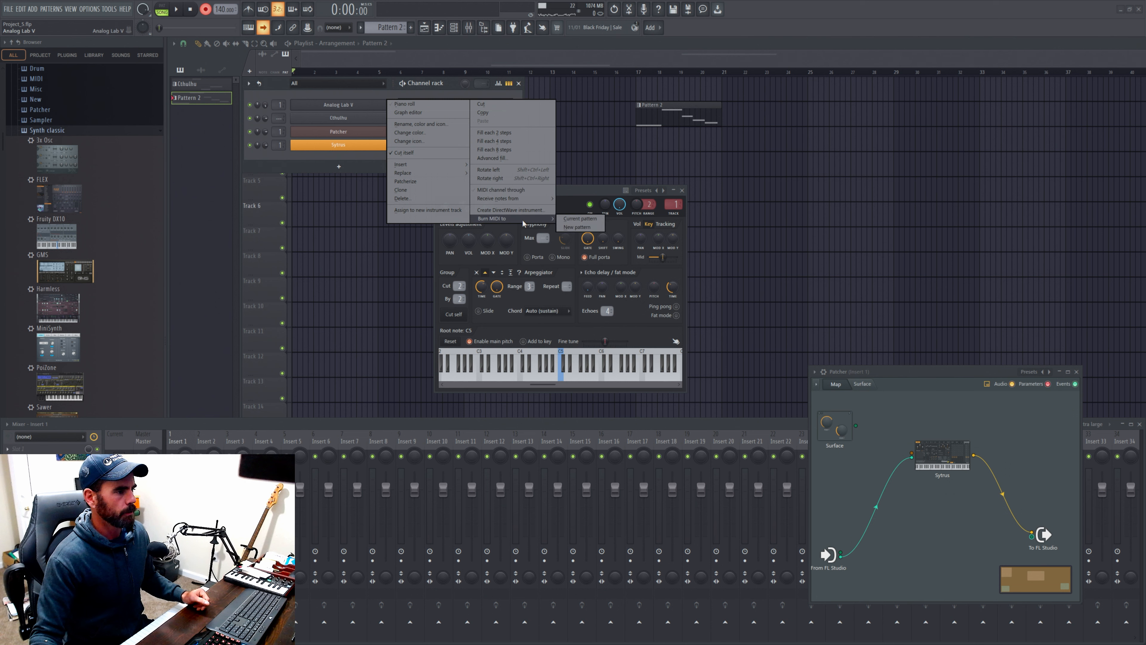
pyautogui.click(571, 219)
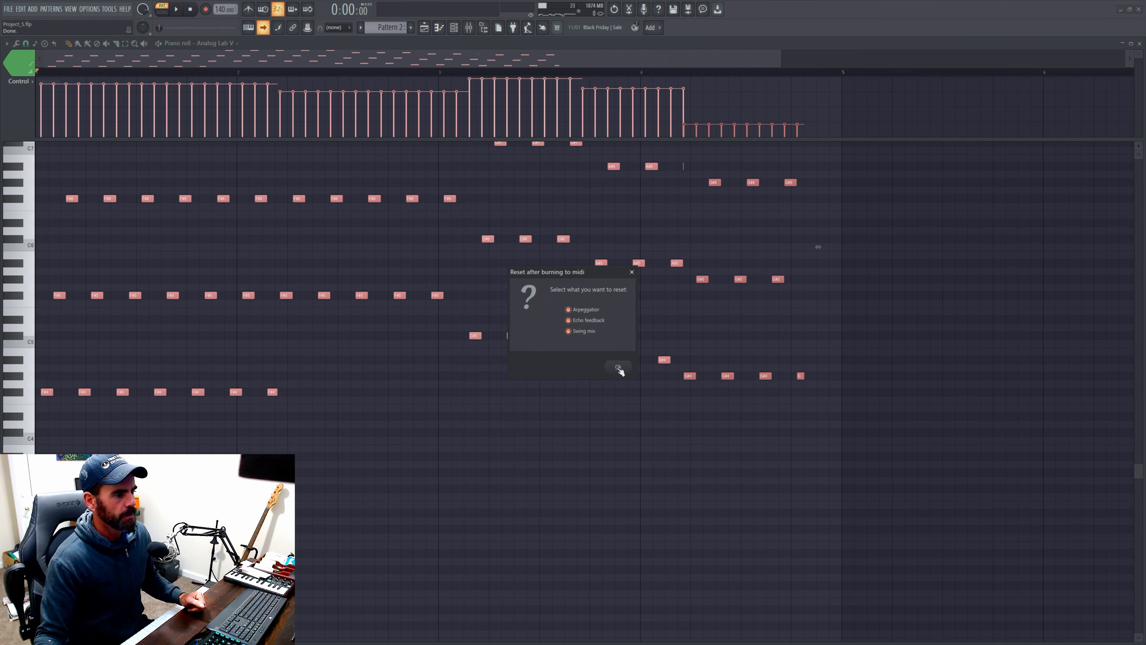
pyautogui.click(618, 367)
# Step: Play back the burned arpeggio notes in Pattern 2 and close the piano roll
pyautogui.press('space')
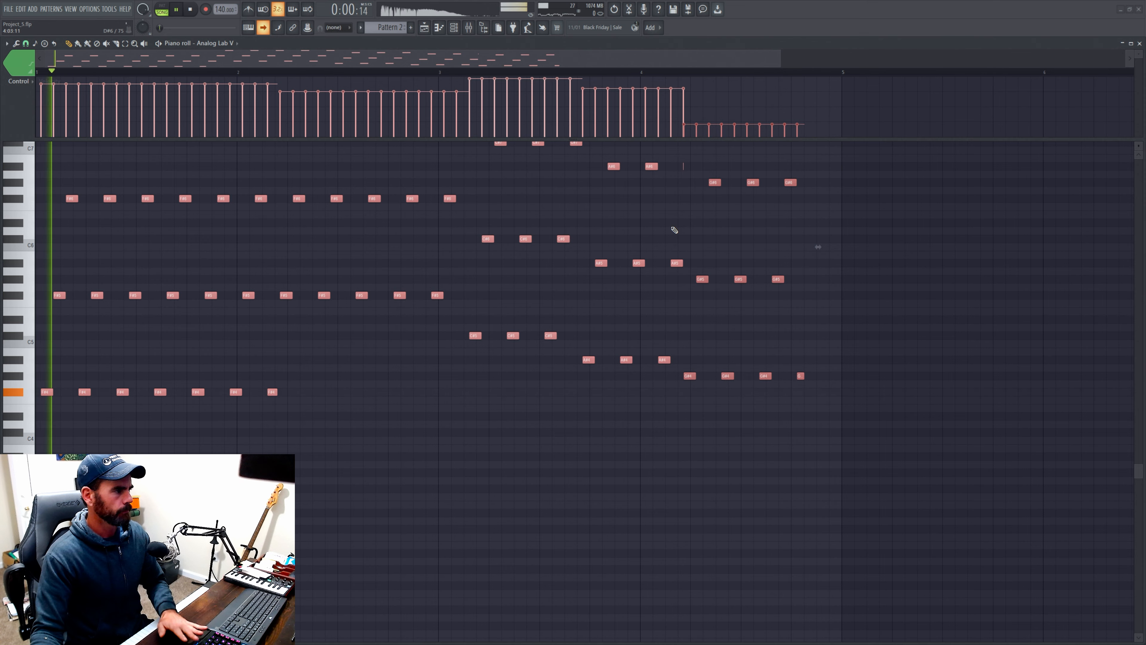
pyautogui.press('space')
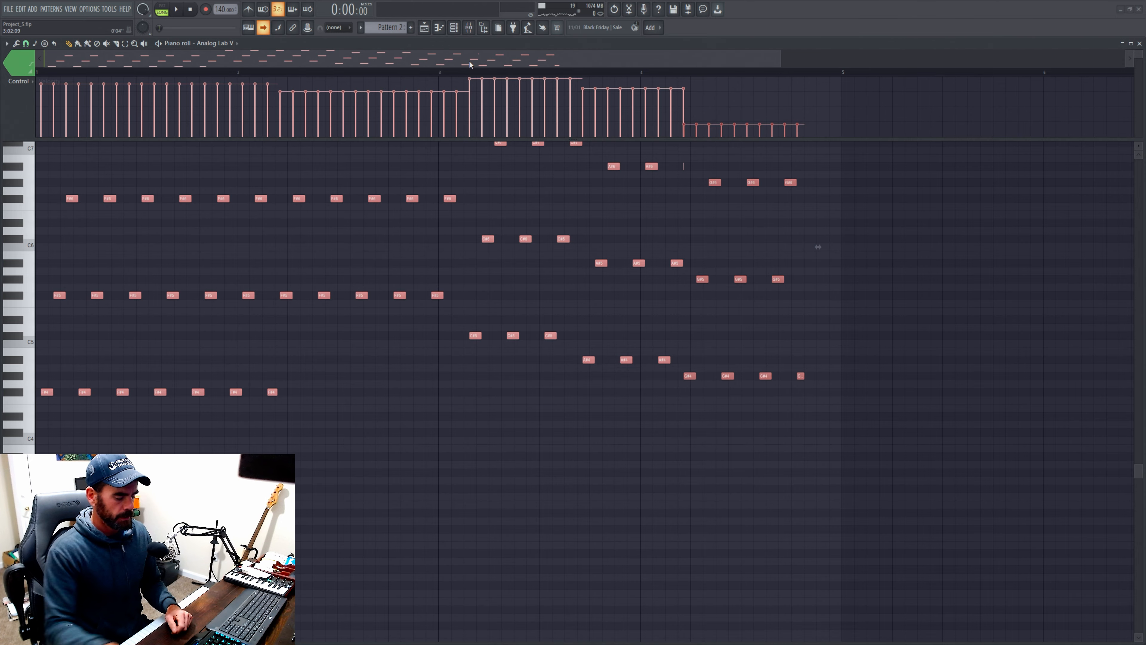
pyautogui.press('F7')
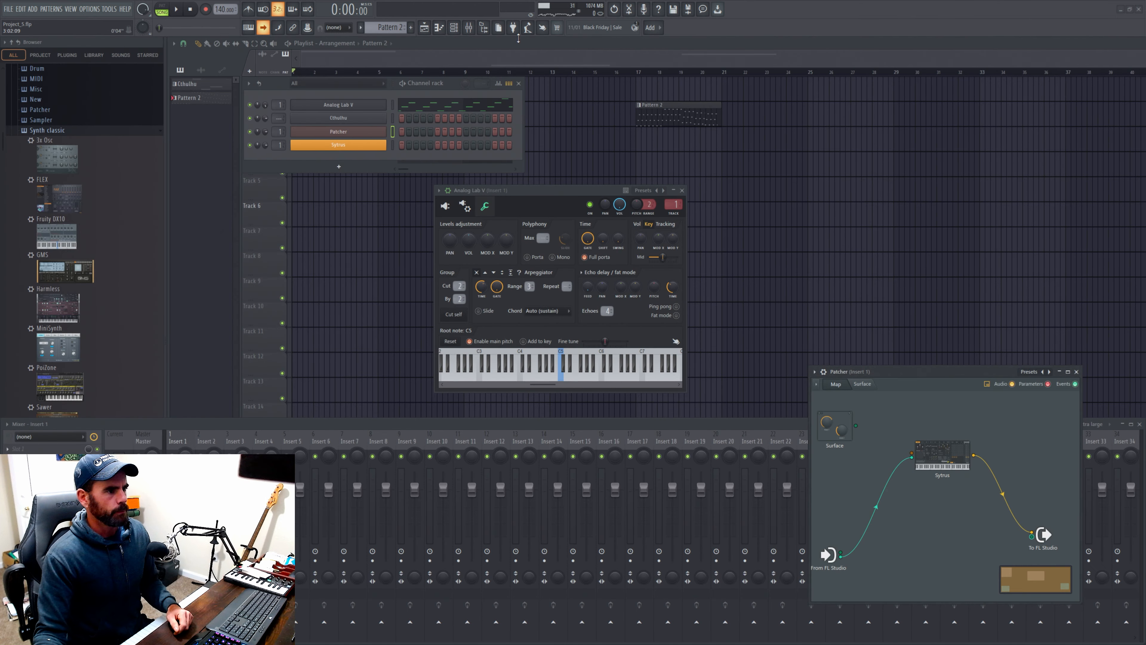